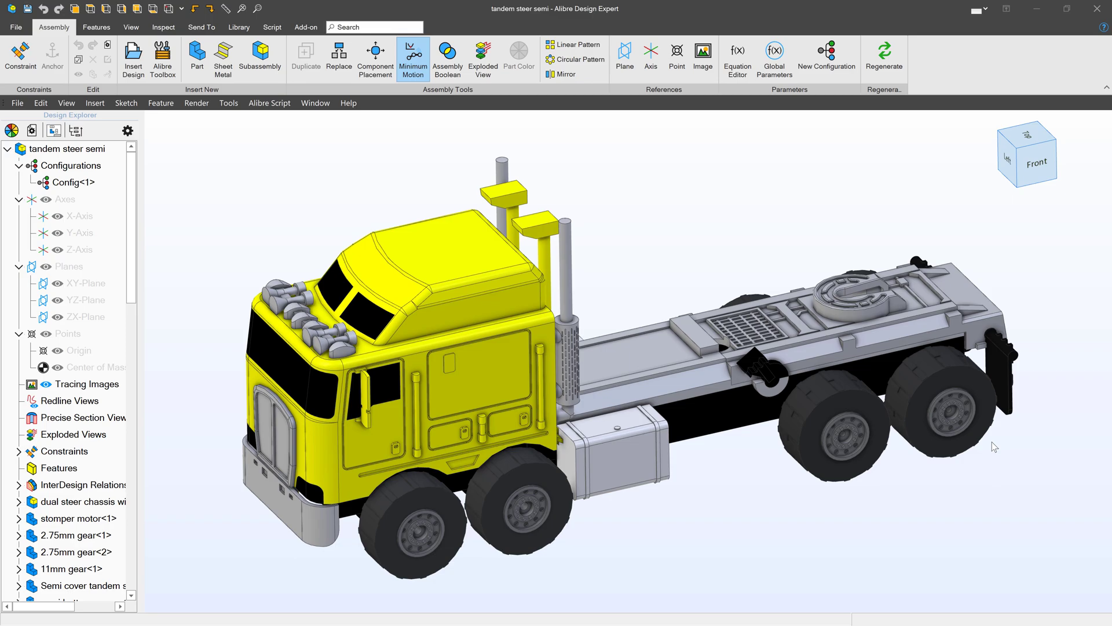
Open the truck's front tire as a separate part with Edit in Separate Window
{"action": "right_click", "coordinate": [410, 504]}
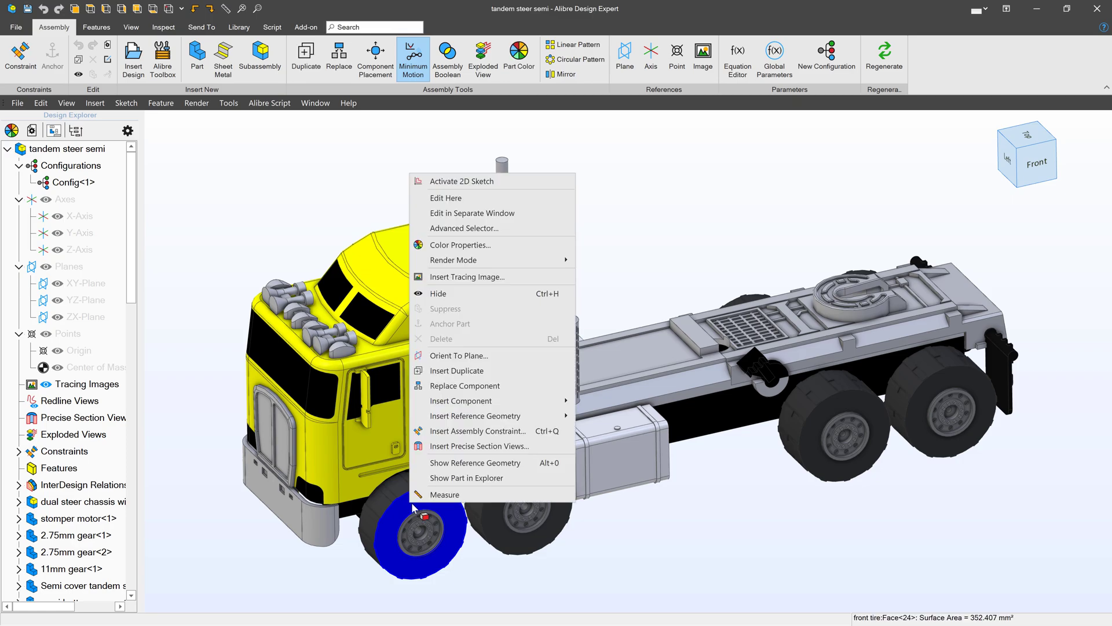
{"action": "left_click", "coordinate": [465, 215]}
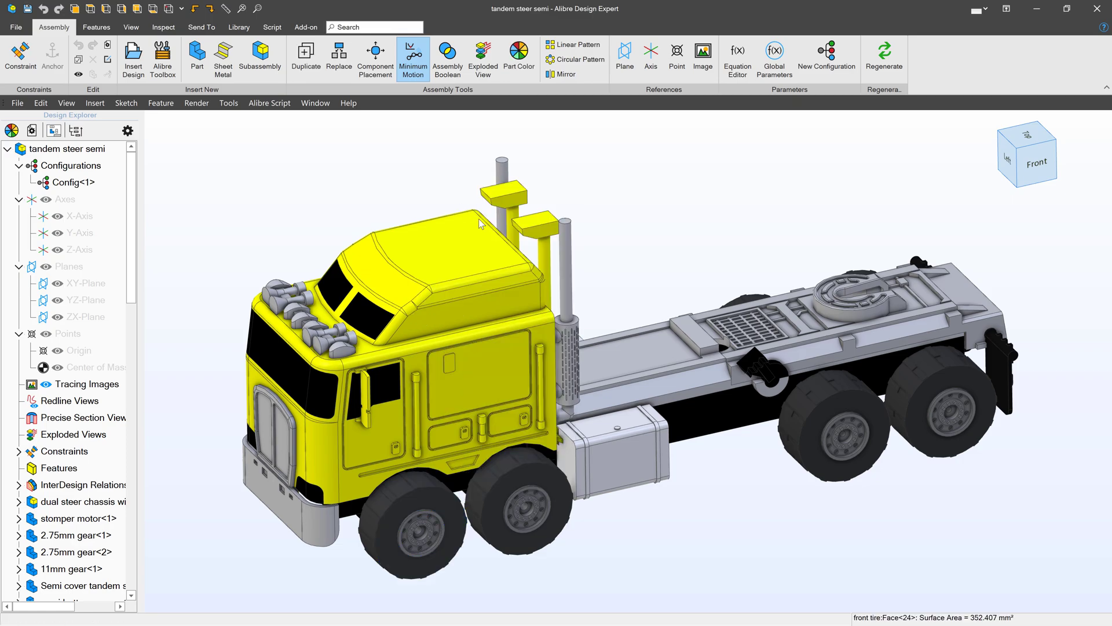
Activate a 2D sketch on the tire face and draw an arc centred on the origin
{"action": "left_click", "coordinate": [24, 58]}
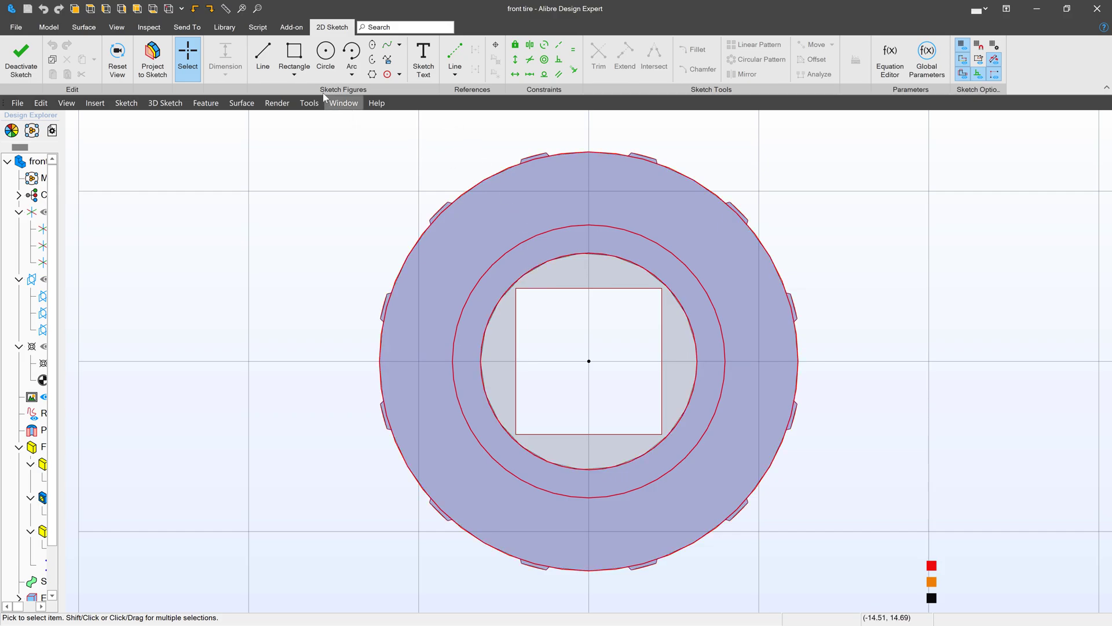
{"action": "left_click", "coordinate": [358, 57]}
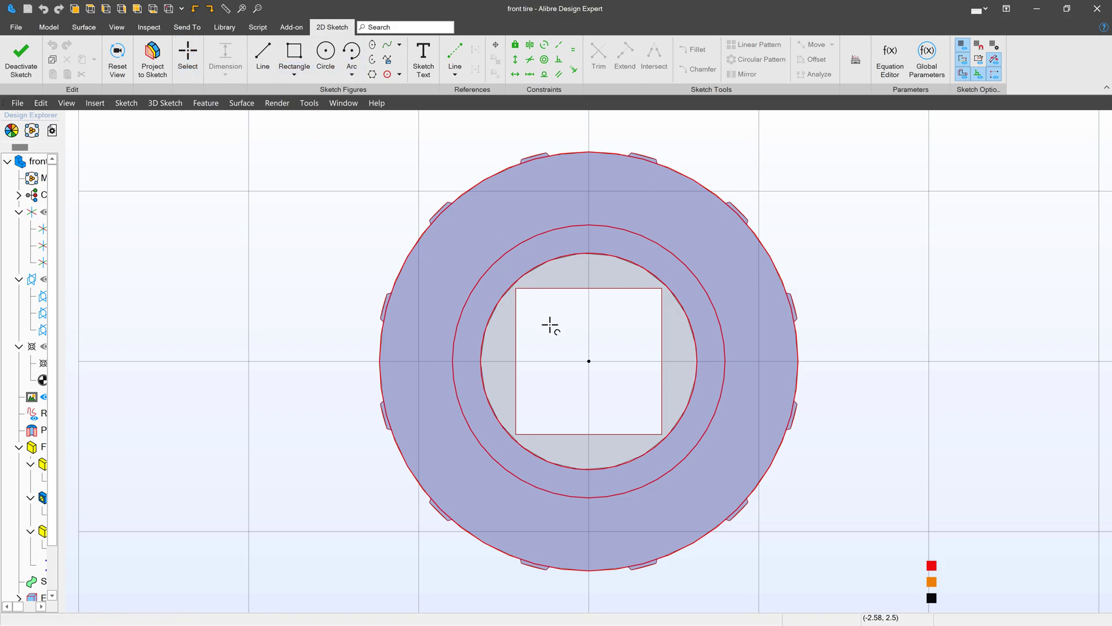
{"action": "left_click", "coordinate": [588, 361]}
{"action": "left_click", "coordinate": [459, 275]}
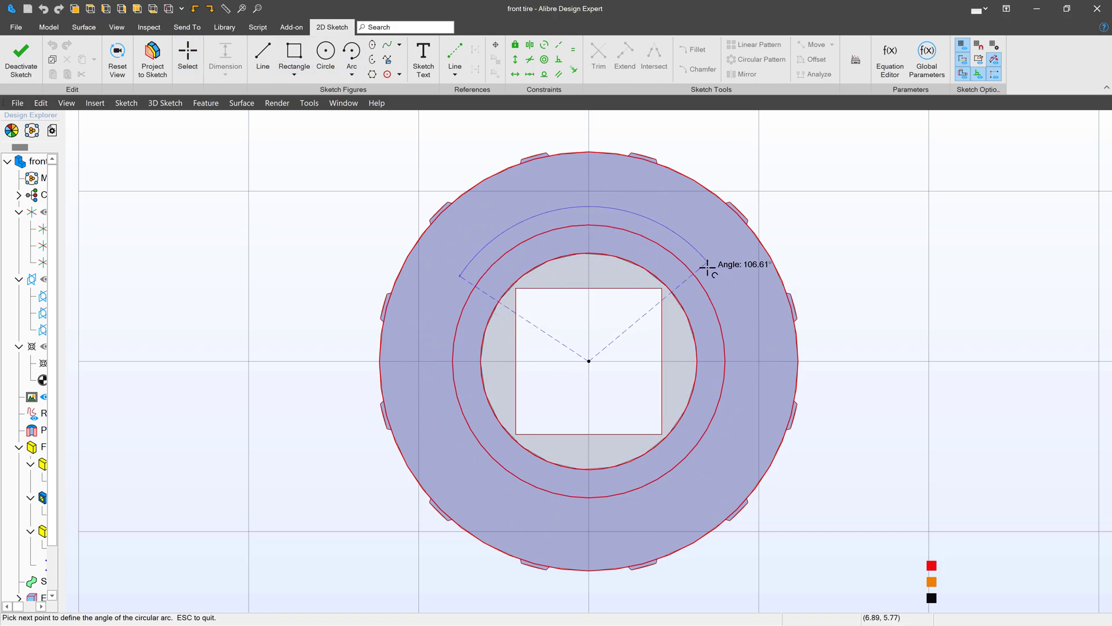
{"action": "left_click", "coordinate": [717, 275]}
Constrain the arc's two endpoints to be horizontal
{"action": "left_click", "coordinate": [515, 74]}
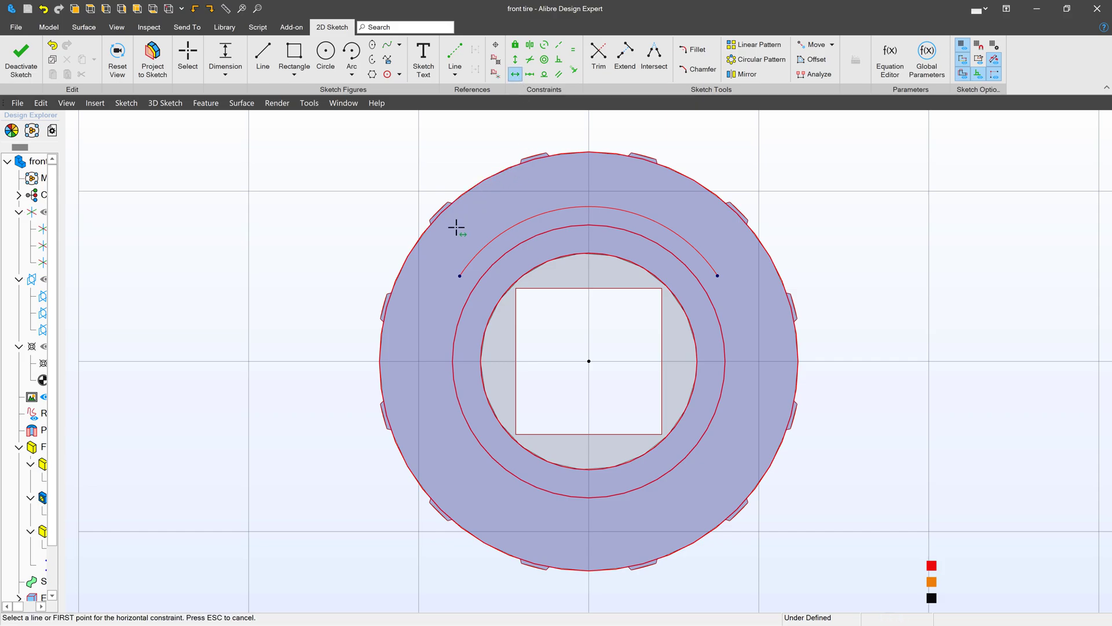
{"action": "left_click", "coordinate": [460, 275]}
{"action": "left_click", "coordinate": [718, 276]}
Add sketch text 'HANLDES CURVES SUPERBLY' at size 1 mm, using the arc as its Along Path curve
{"action": "left_click", "coordinate": [421, 55]}
{"action": "left_click", "coordinate": [780, 89]}
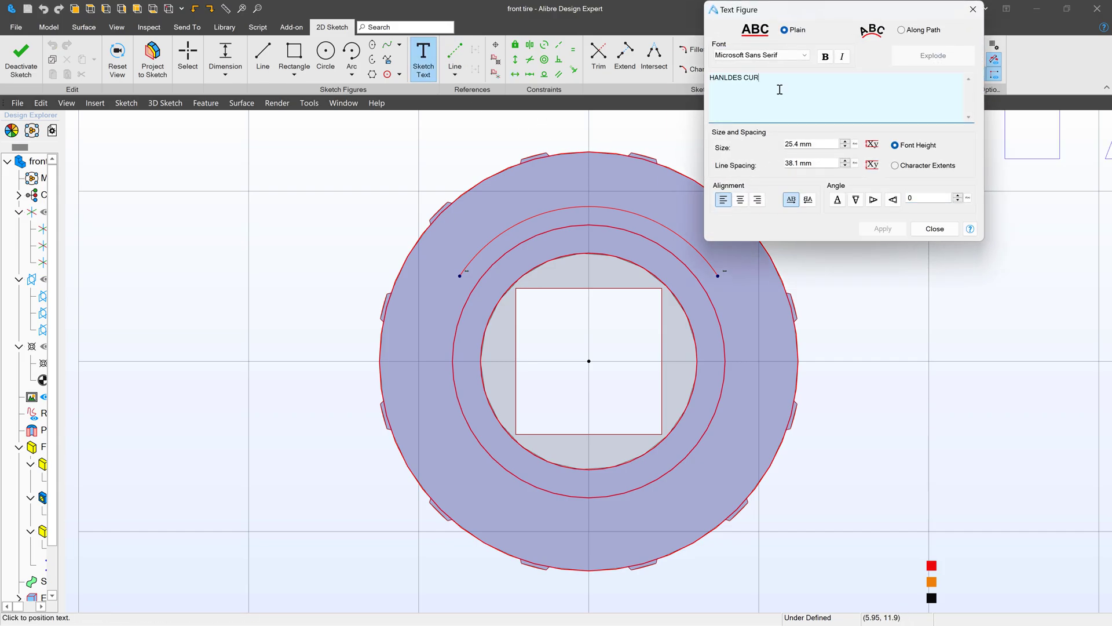
{"action": "type", "text": "HANLDES CURVES SUPERBLY"}
{"action": "left_click_drag", "start_coordinate": [813, 145], "coordinate": [770, 142]}
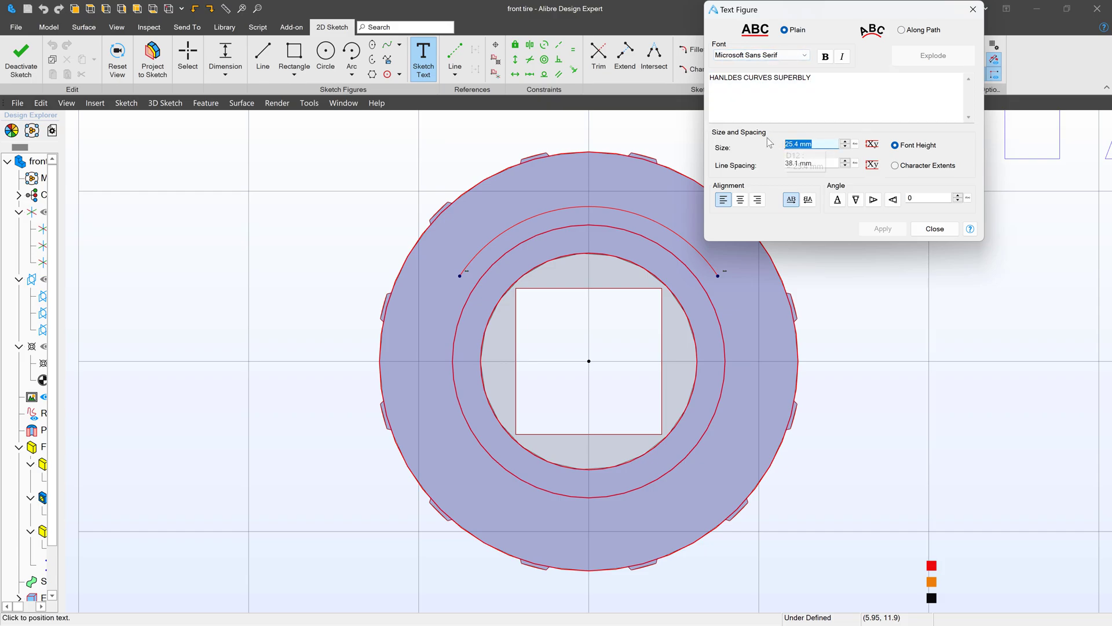
{"action": "type", "text": "1"}
{"action": "left_click", "coordinate": [791, 164]}
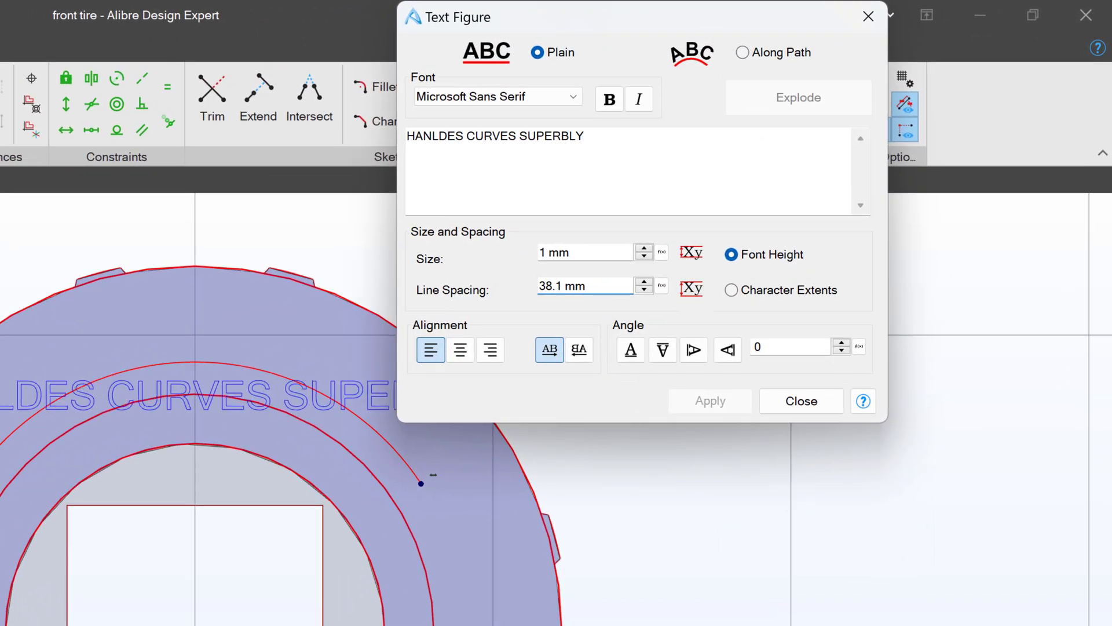
{"action": "left_click", "coordinate": [739, 51]}
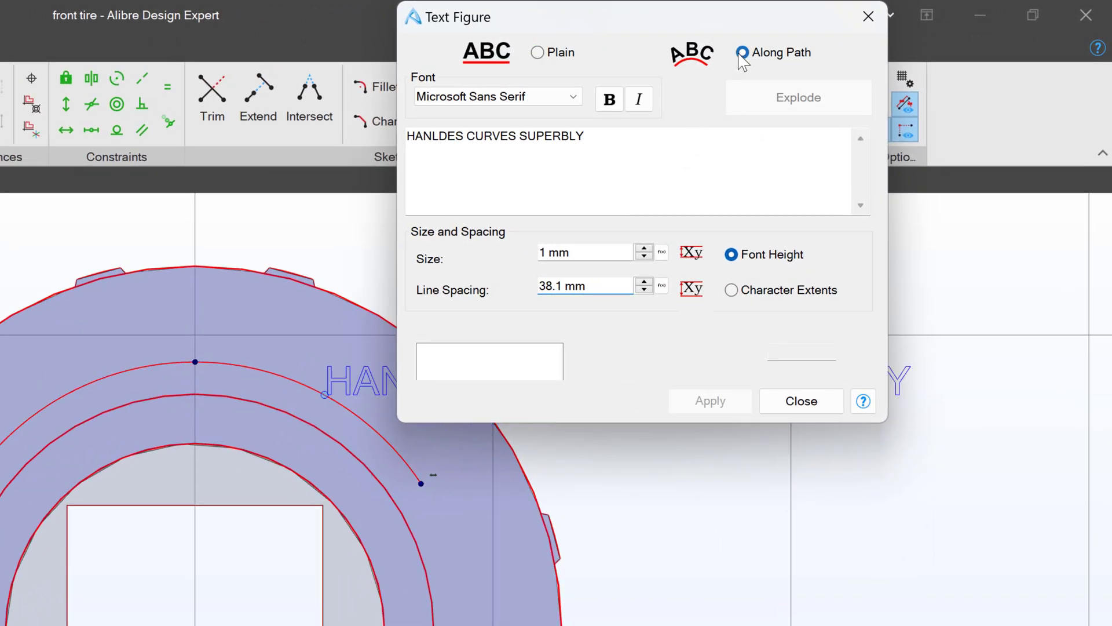
{"action": "left_click", "coordinate": [499, 385]}
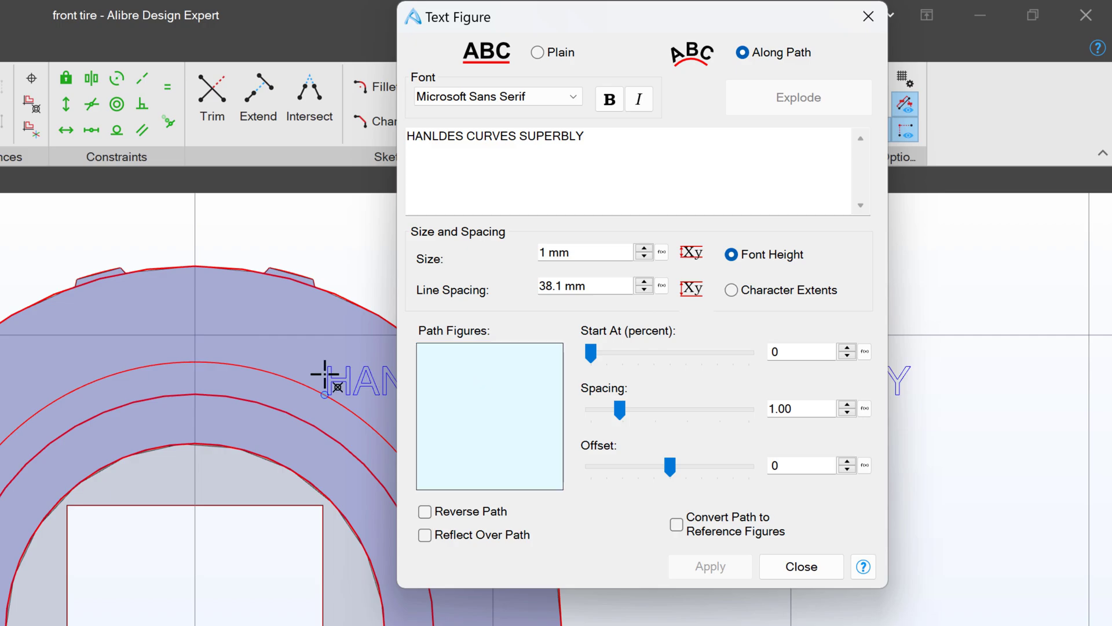
{"action": "left_click", "coordinate": [214, 374]}
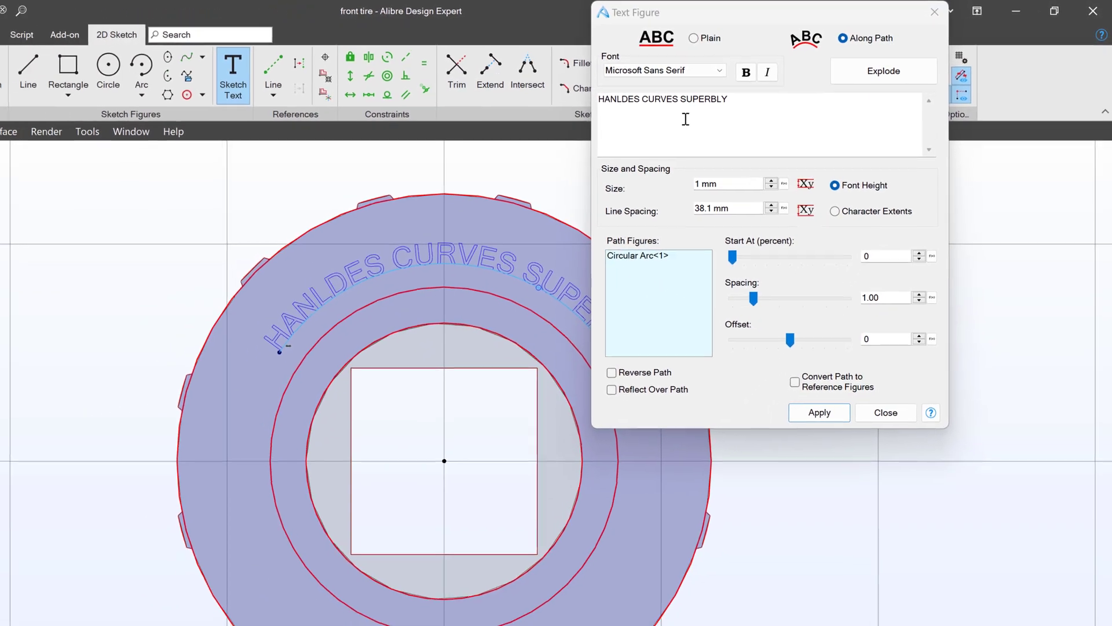
Slide the arc text along the arc, set spacing to .90, and shift its offset to -.50
{"action": "left_click_drag", "start_coordinate": [697, 9], "coordinate": [789, 95]}
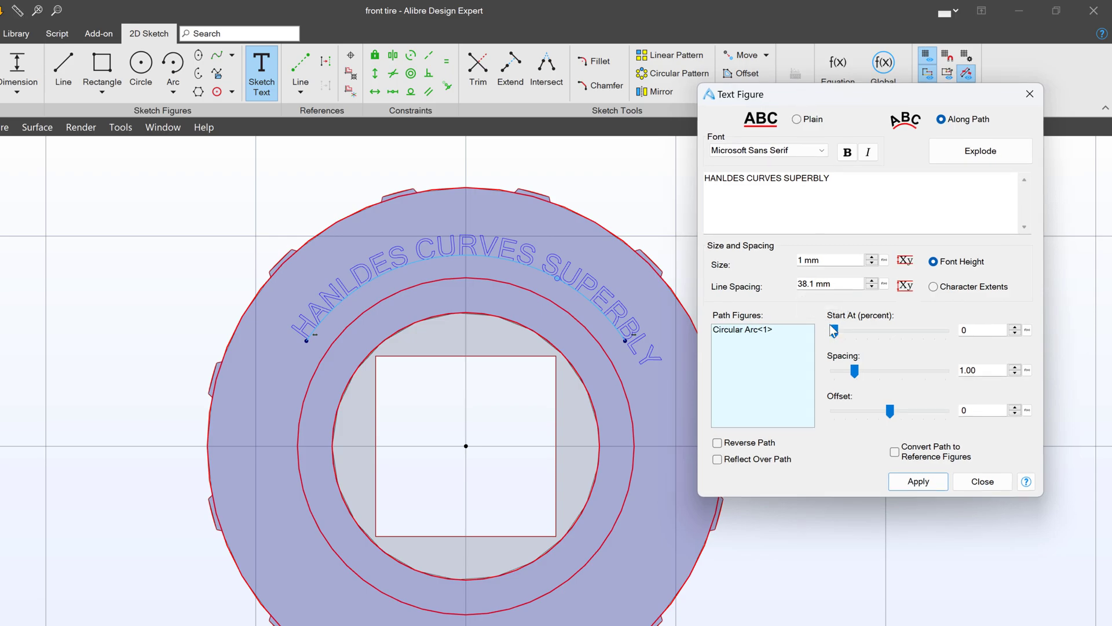
{"action": "left_click_drag", "start_coordinate": [835, 336], "coordinate": [804, 334]}
{"action": "left_click_drag", "start_coordinate": [855, 374], "coordinate": [851, 372]}
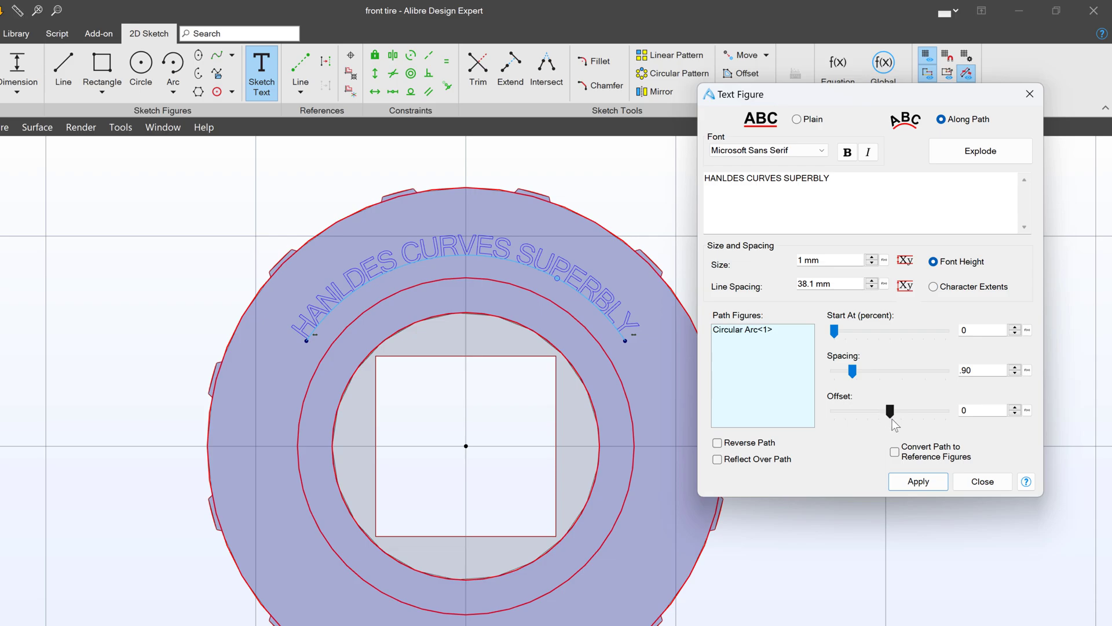
{"action": "left_click_drag", "start_coordinate": [891, 411], "coordinate": [886, 411]}
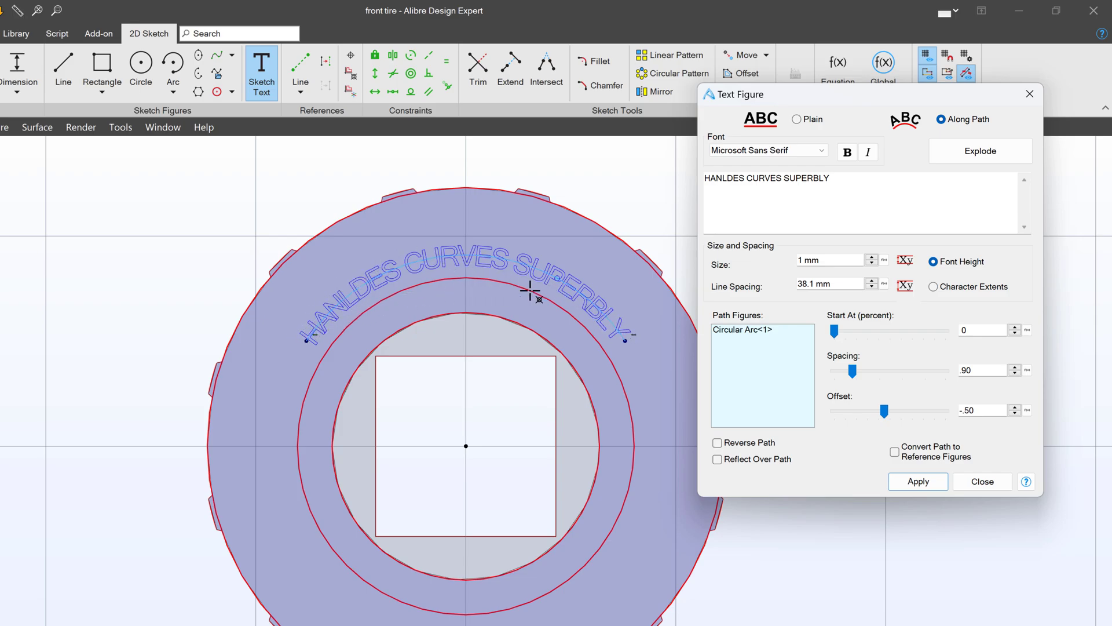
Test Reverse Path and Reflect Over Path, leave both off, and settle the offset at -.40
{"action": "left_click", "coordinate": [718, 443]}
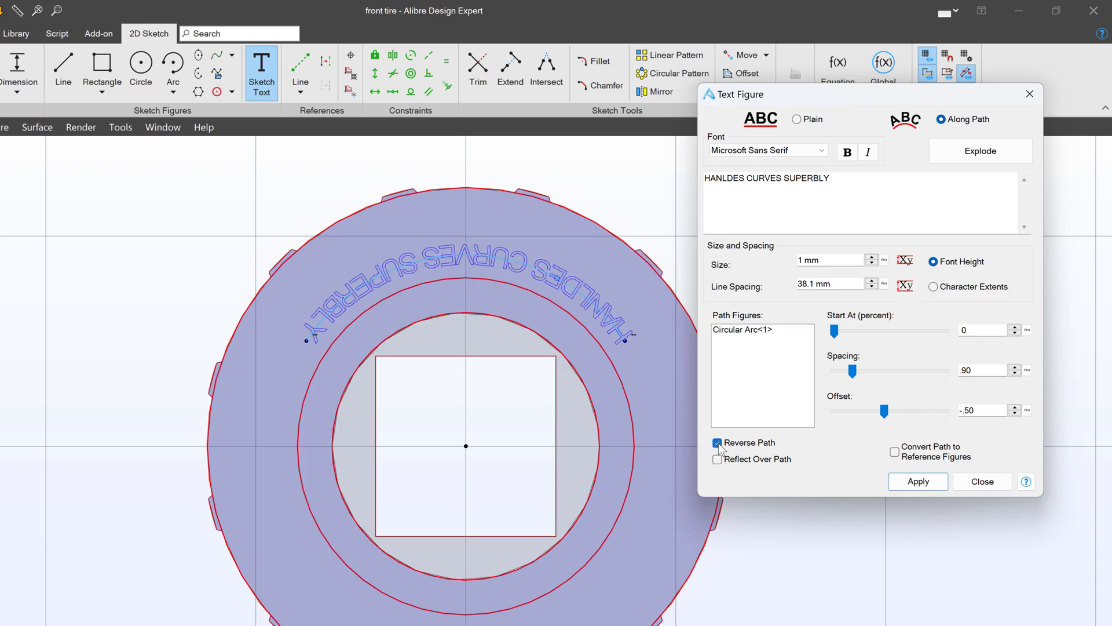
{"action": "left_click", "coordinate": [717, 443]}
{"action": "left_click", "coordinate": [718, 460]}
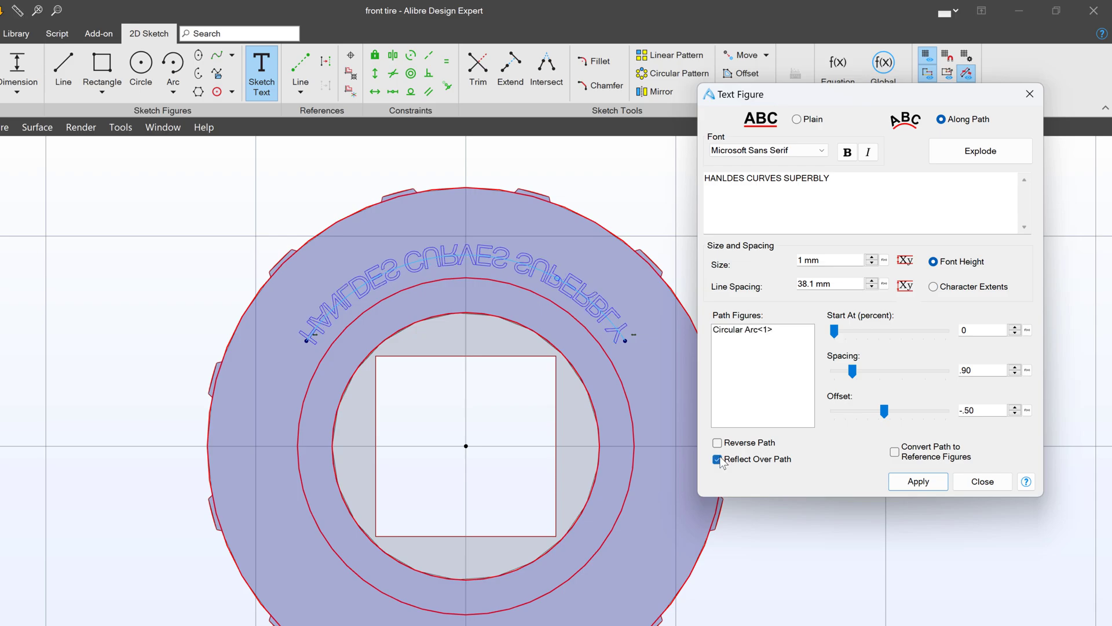
{"action": "left_click", "coordinate": [717, 460]}
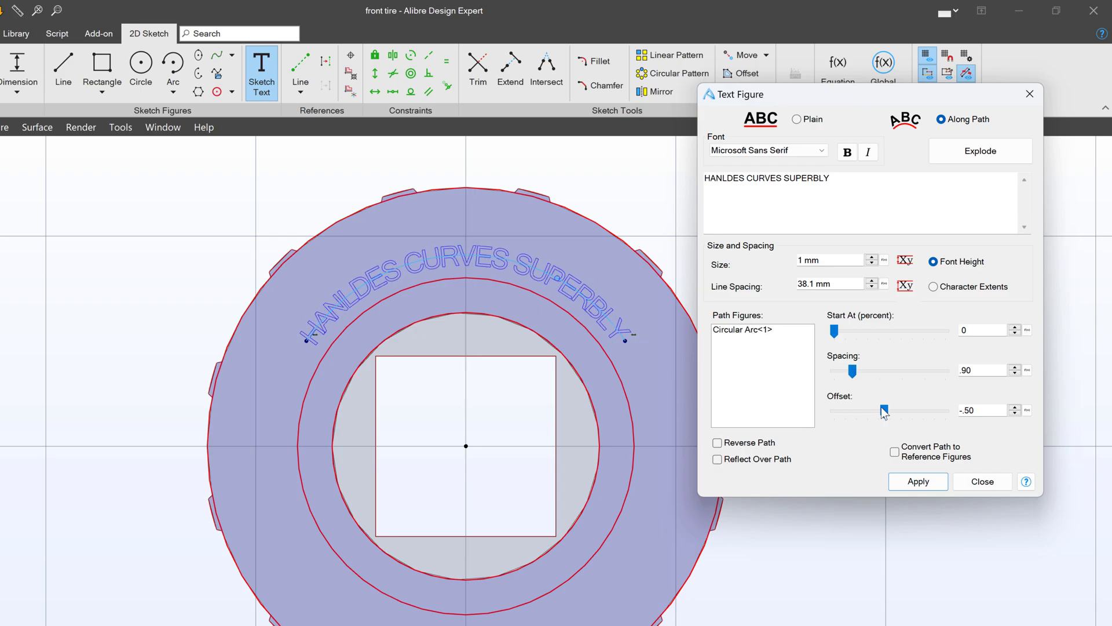
{"action": "left_click_drag", "start_coordinate": [884, 412], "coordinate": [867, 407]}
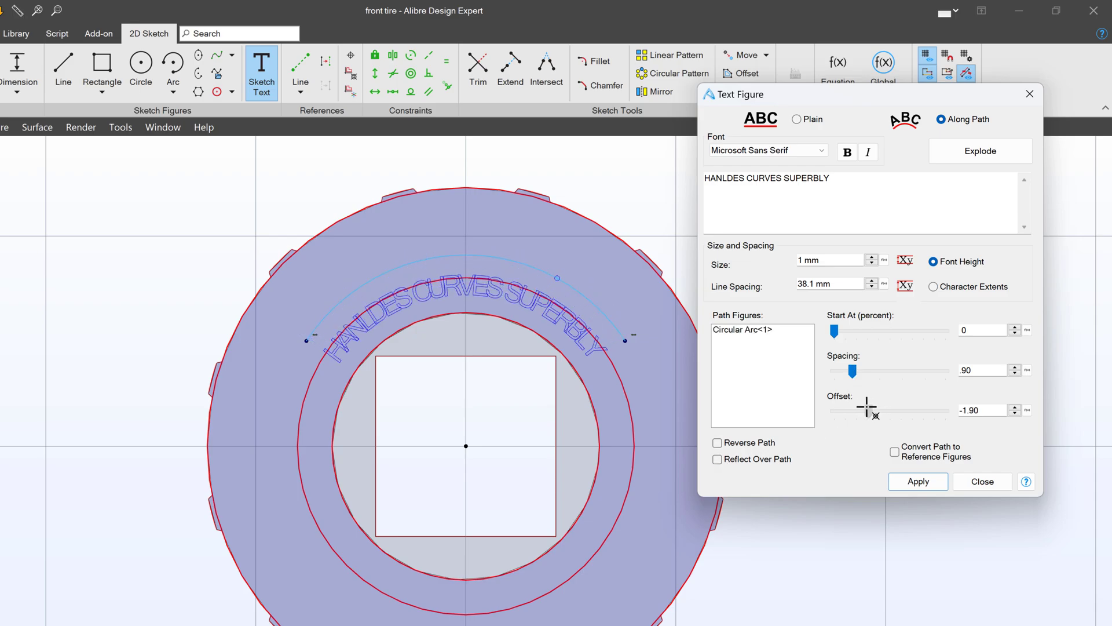
{"action": "left_click", "coordinate": [718, 459]}
{"action": "left_click", "coordinate": [717, 460]}
{"action": "left_click", "coordinate": [718, 460]}
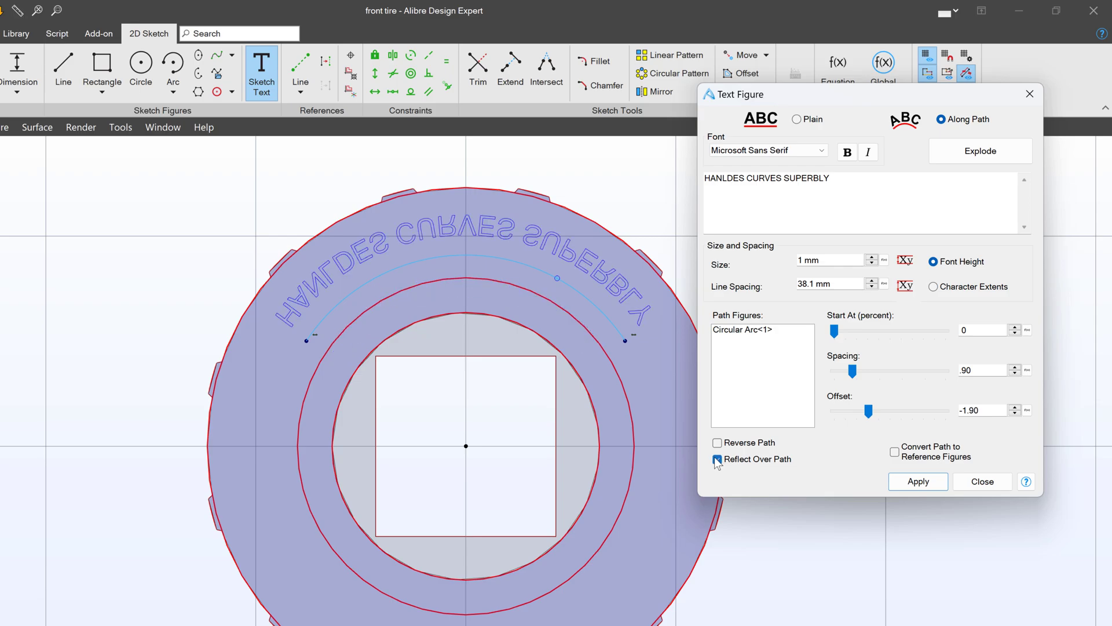
{"action": "left_click", "coordinate": [718, 459]}
{"action": "left_click_drag", "start_coordinate": [863, 410], "coordinate": [881, 410]}
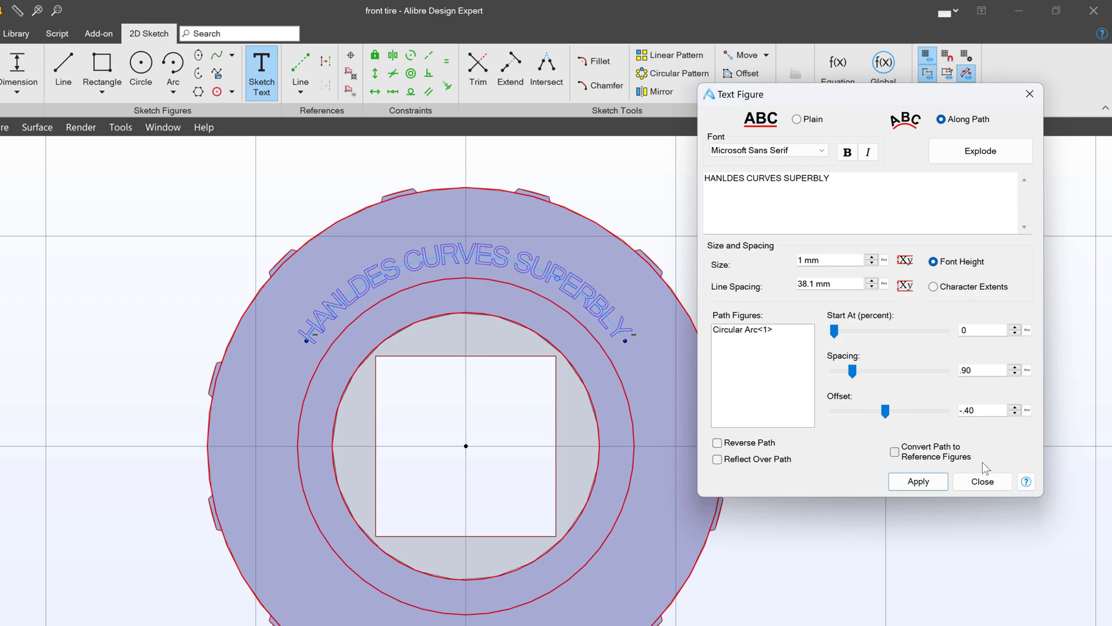
Apply the curved text to the sketch and close the Text Figure dialog
{"action": "left_click", "coordinate": [918, 482]}
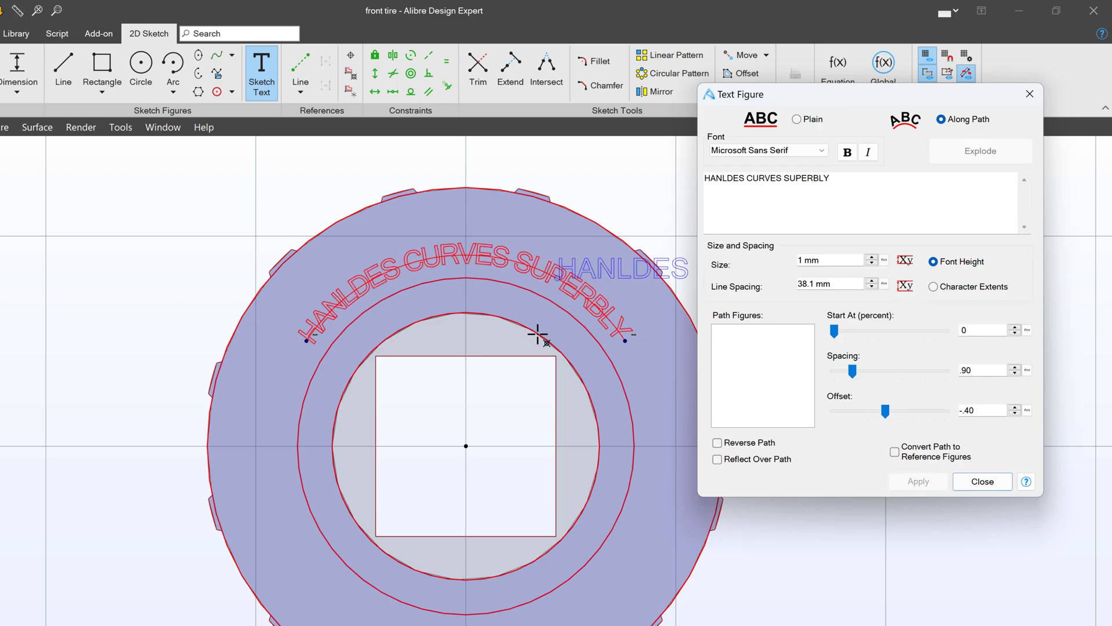
{"action": "left_click", "coordinate": [964, 478]}
{"action": "scroll", "coordinate": [464, 251], "scroll_direction": "up", "scroll_amount": 5}
{"action": "right_click", "coordinate": [469, 209]}
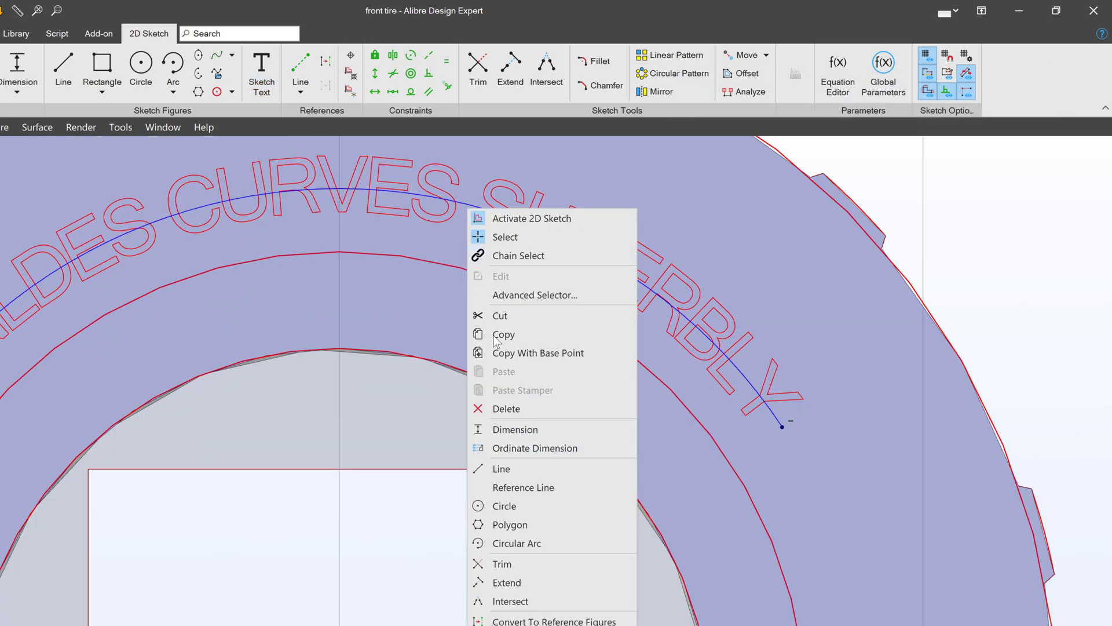
{"action": "key", "text": "Escape"}
{"action": "scroll", "coordinate": [733, 434], "scroll_direction": "down", "scroll_amount": 5}
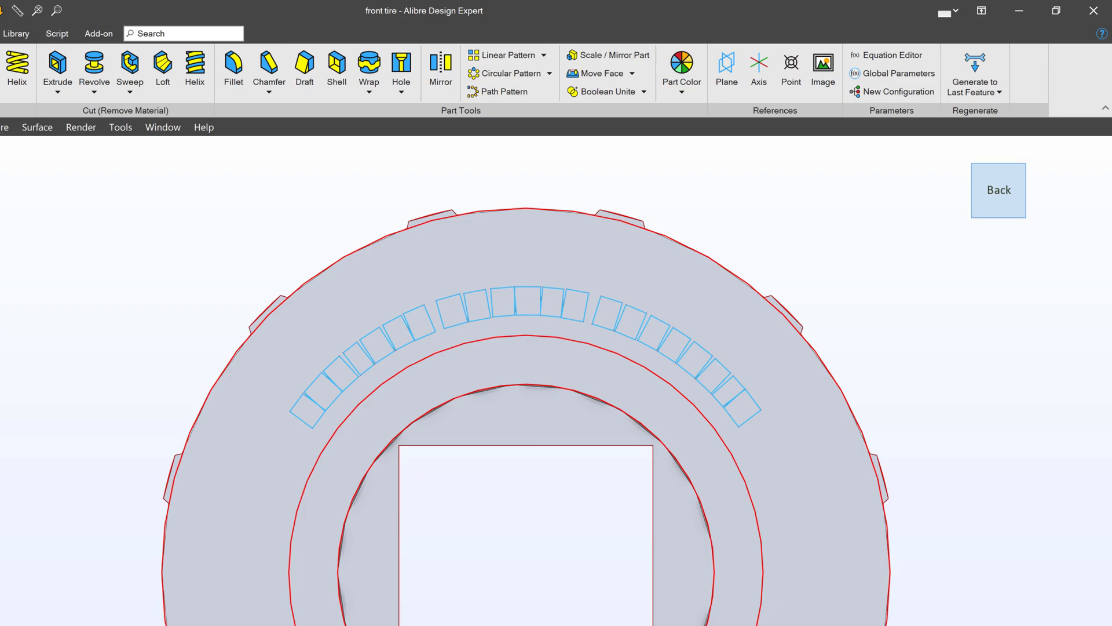
Extrude the tire text sketch to a depth of .1 mm
{"action": "left_click", "coordinate": [58, 67]}
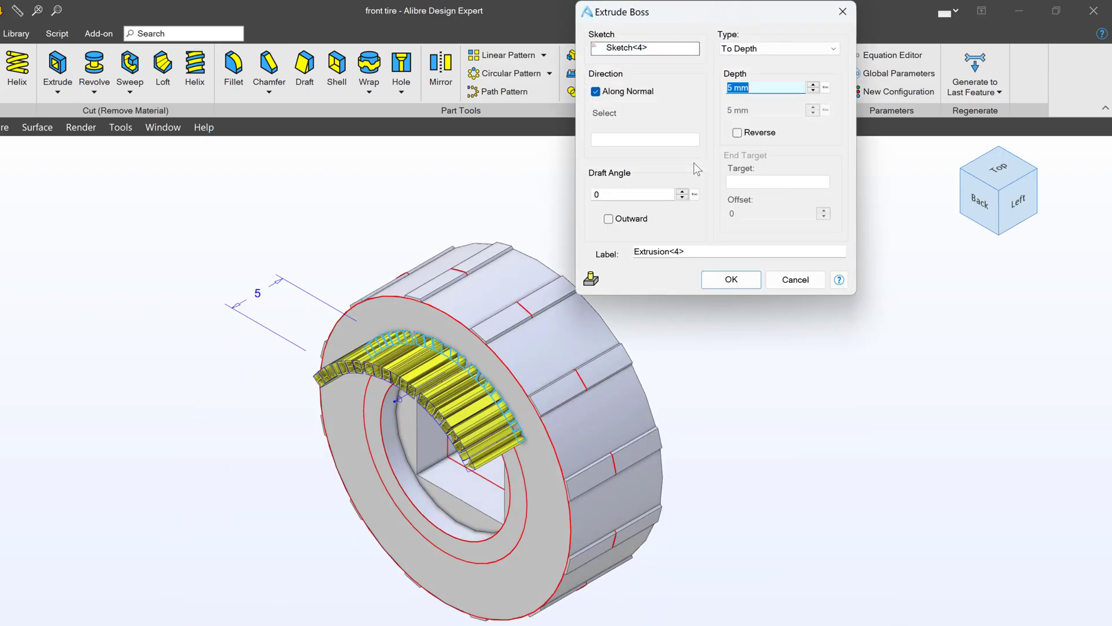
{"action": "type", "text": ".1"}
{"action": "left_click", "coordinate": [731, 279]}
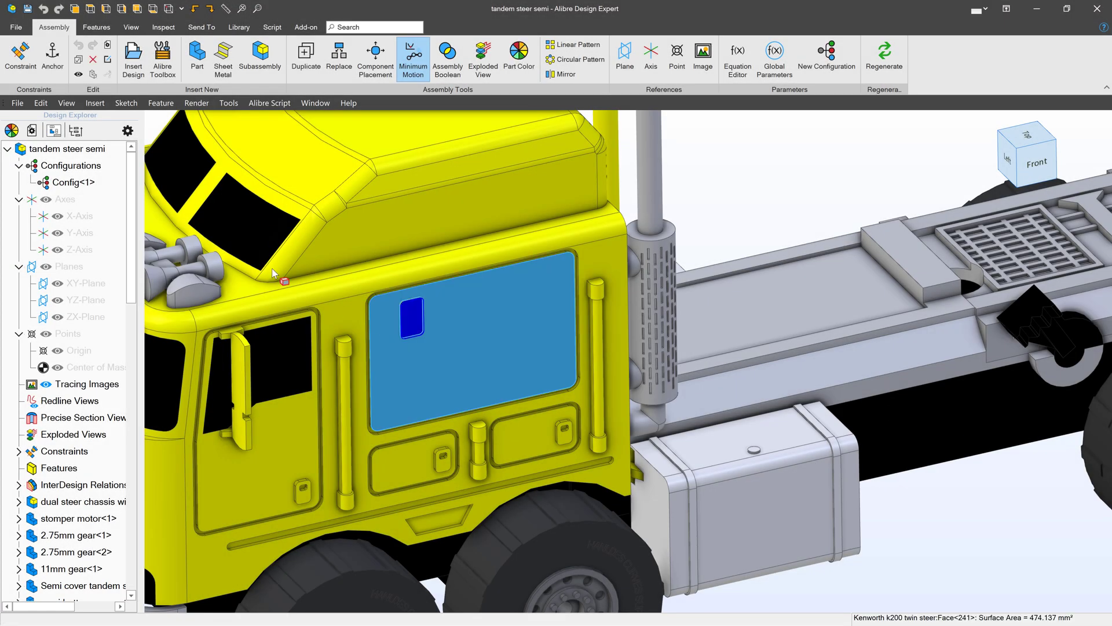
Edit the cab part in place and activate a 2D sketch on the blue door face
{"action": "right_click", "coordinate": [451, 342]}
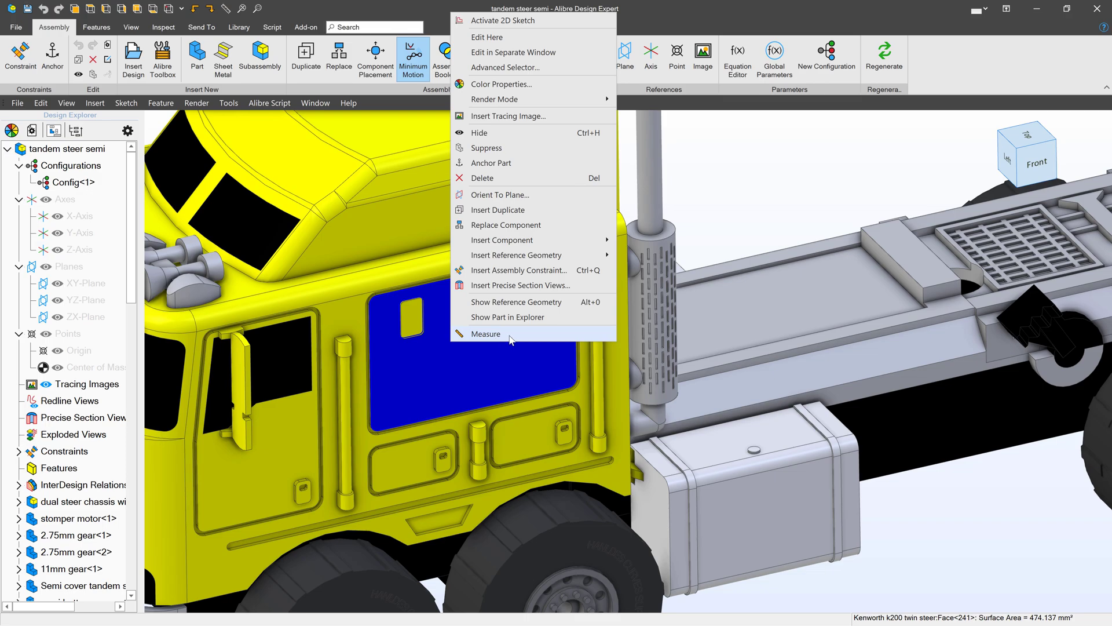
{"action": "left_click", "coordinate": [514, 37]}
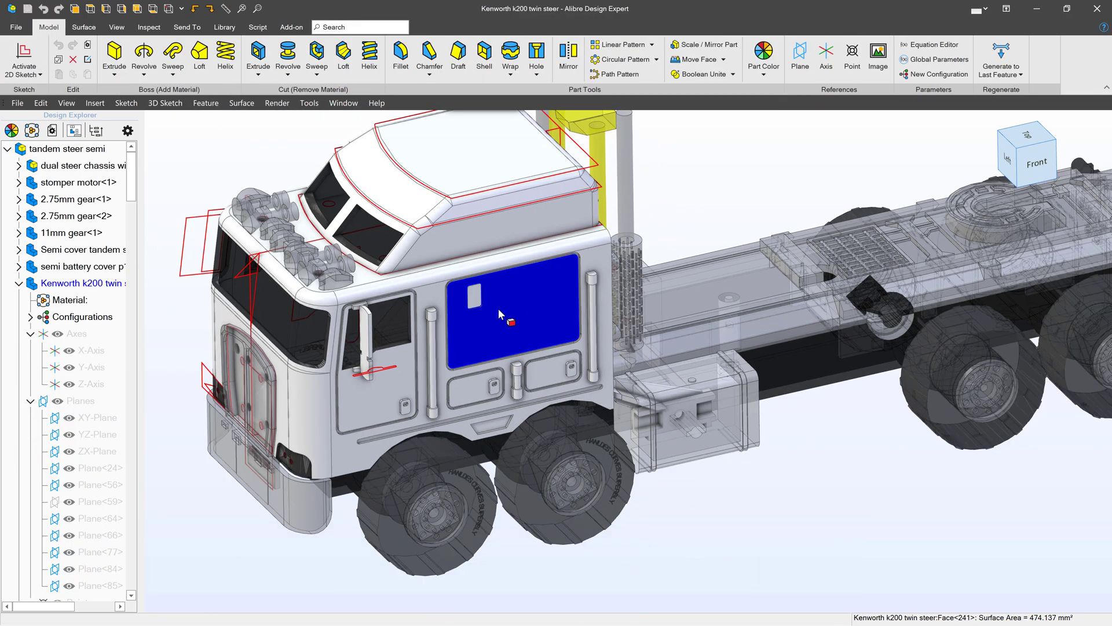
{"action": "scroll", "coordinate": [509, 315], "scroll_direction": "up", "scroll_amount": 5}
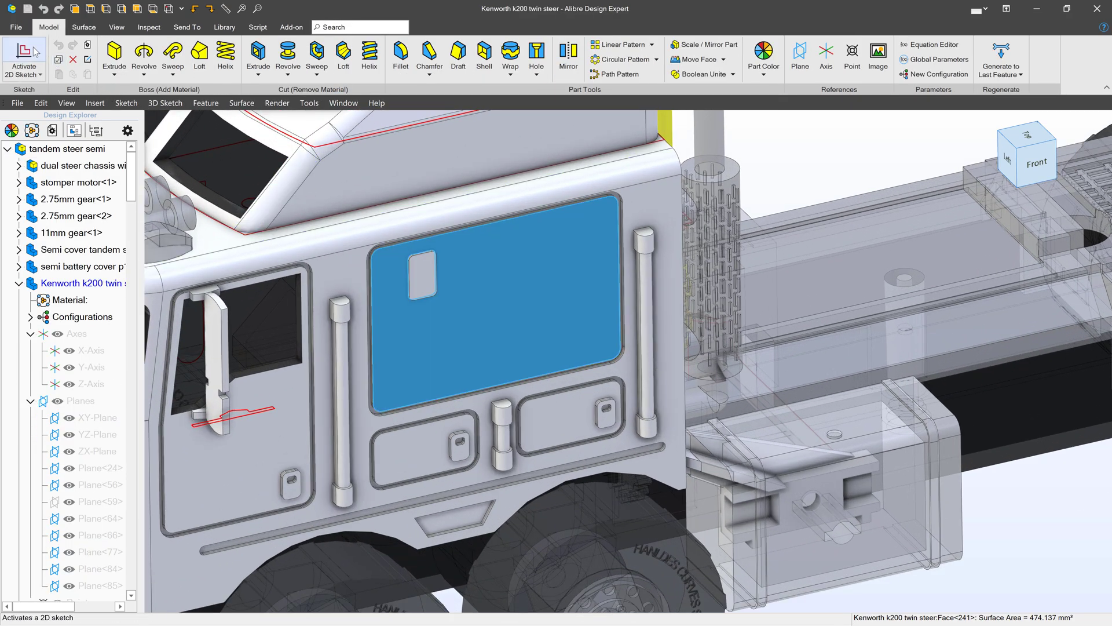
{"action": "left_click", "coordinate": [34, 51]}
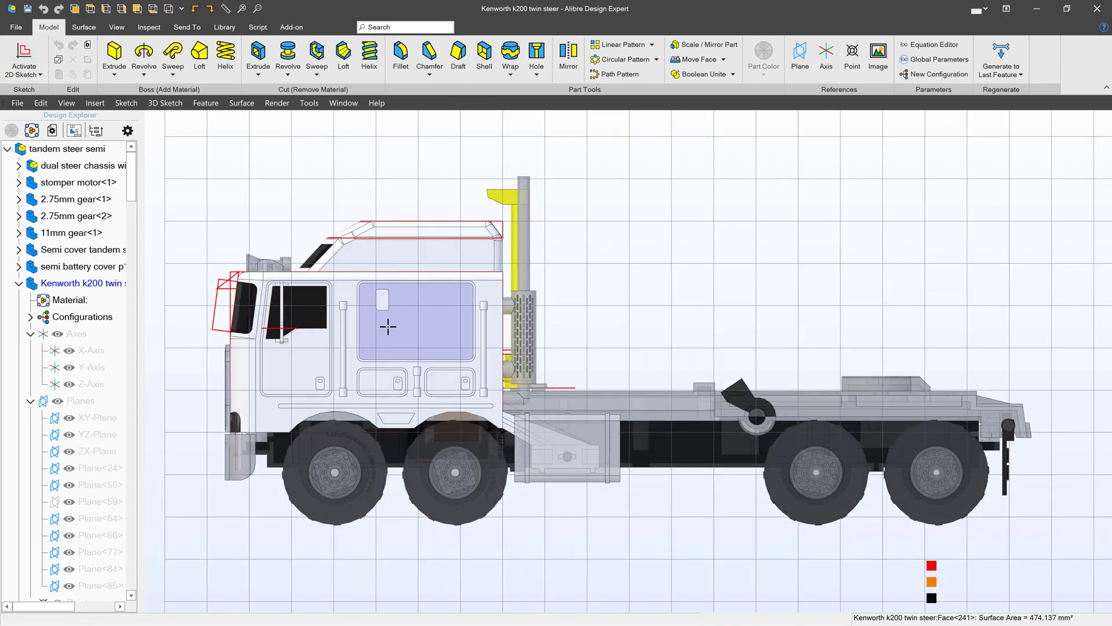
{"action": "scroll", "coordinate": [386, 313], "scroll_direction": "up", "scroll_amount": 10}
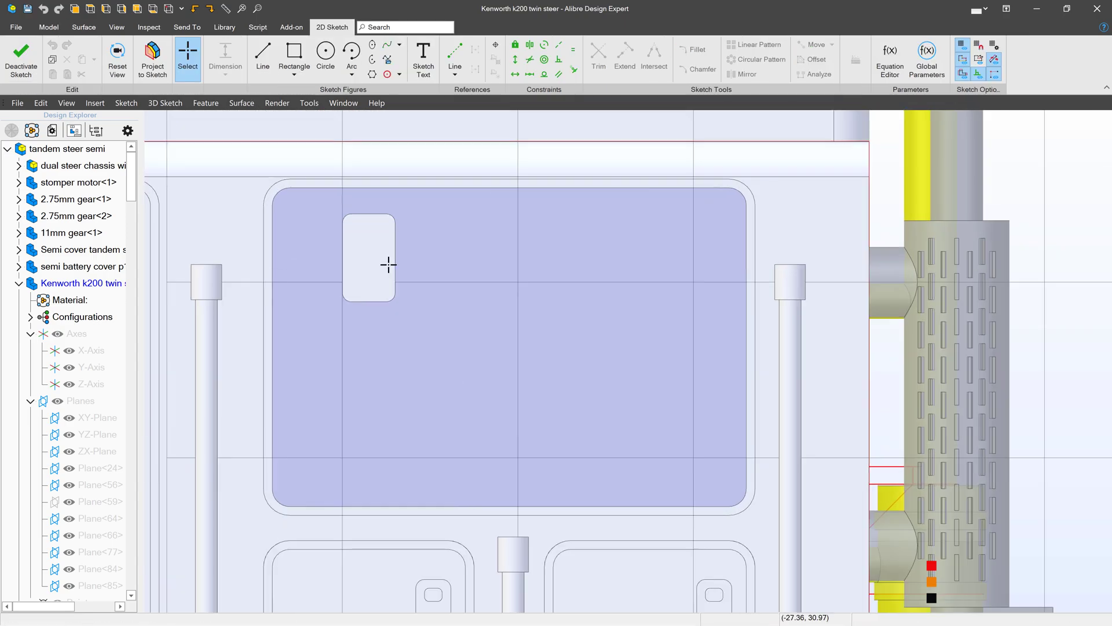
Draw a wavy five-point spline across the cab door panel
{"action": "left_click", "coordinate": [387, 51]}
{"action": "left_click", "coordinate": [318, 426]}
{"action": "left_click", "coordinate": [362, 354]}
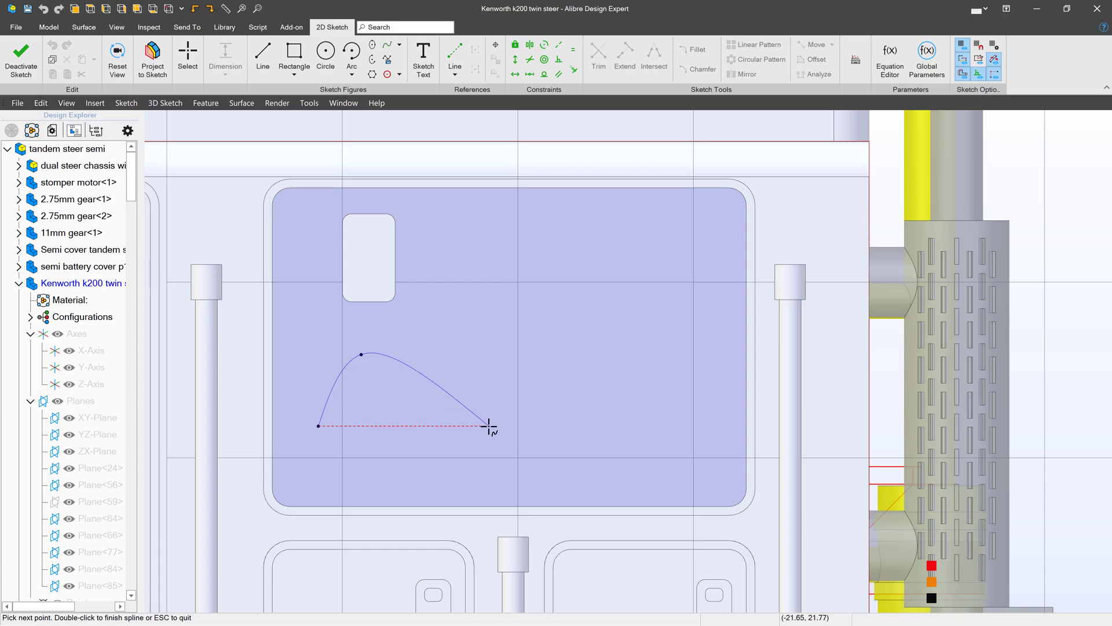
{"action": "left_click", "coordinate": [489, 426]}
{"action": "left_click", "coordinate": [649, 338]}
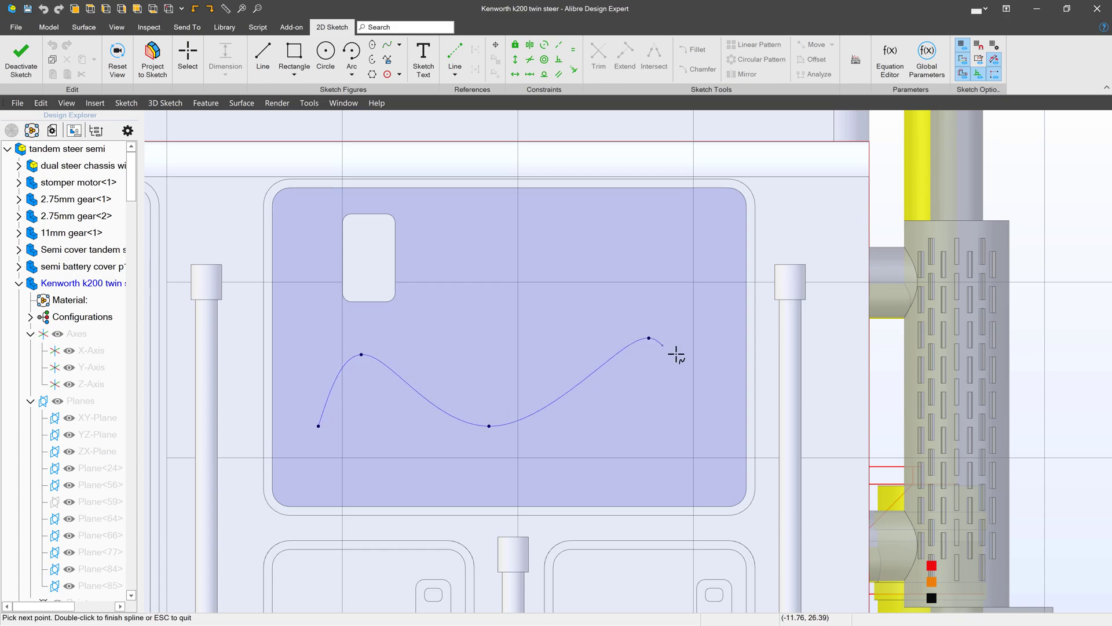
{"action": "left_click", "coordinate": [736, 434]}
{"action": "key", "text": "Escape"}
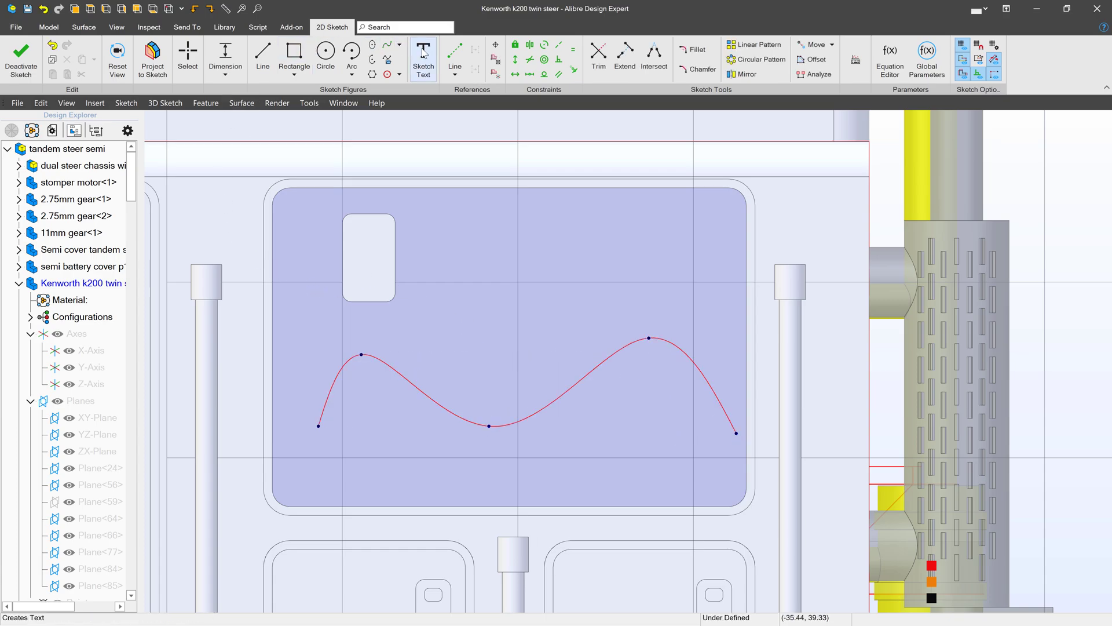
Convert the spline into a reference figure
{"action": "left_click", "coordinate": [424, 52]}
{"action": "key", "text": "Escape"}
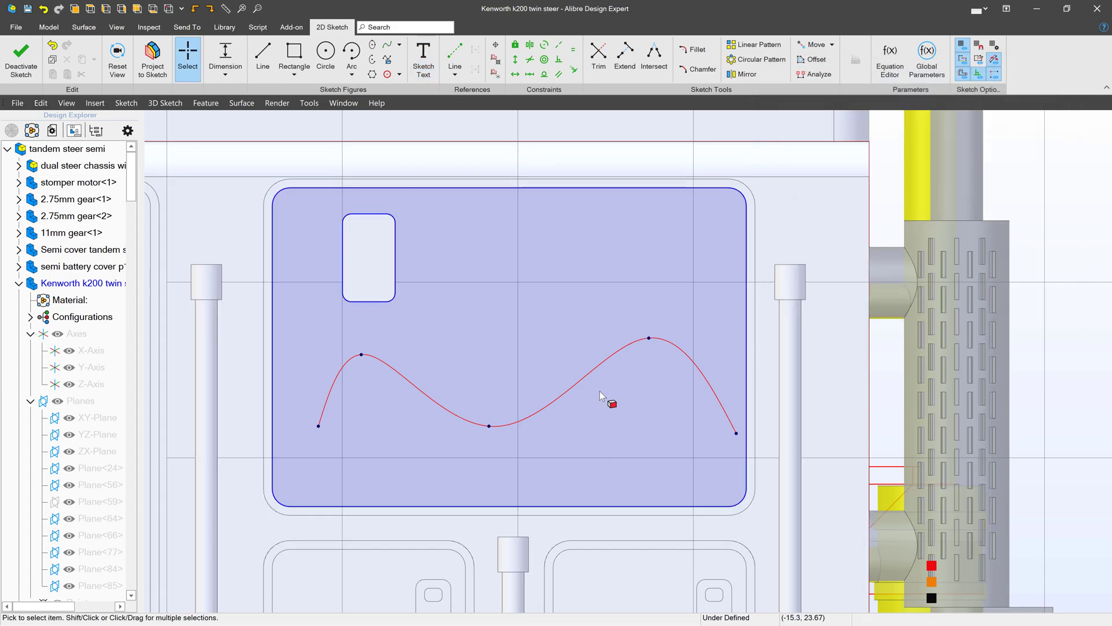
{"action": "right_click", "coordinate": [597, 369]}
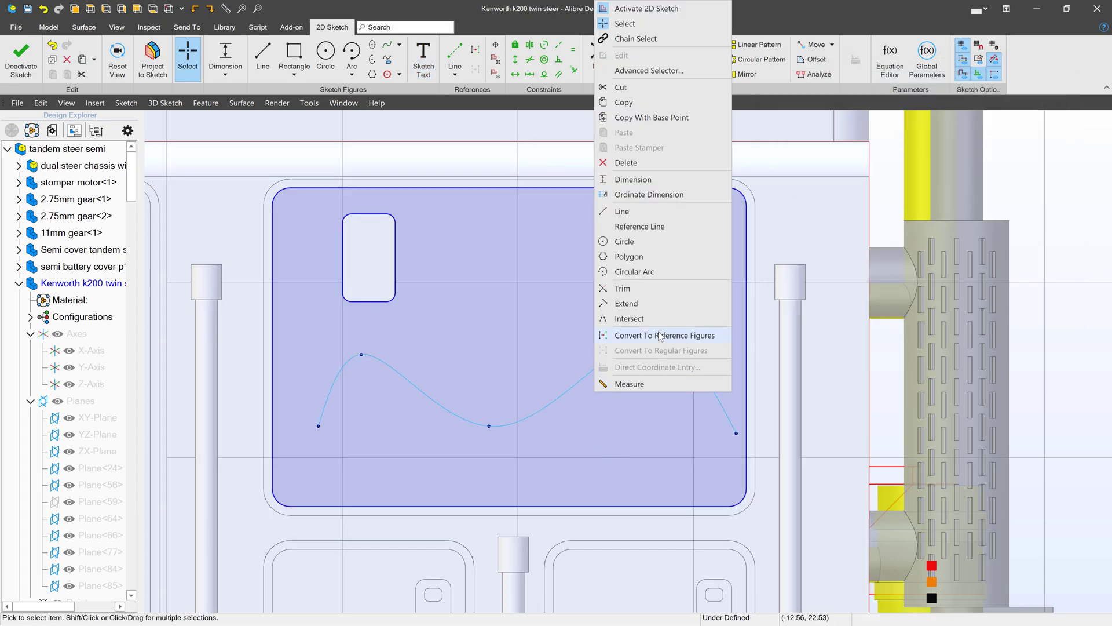
{"action": "left_click", "coordinate": [660, 337]}
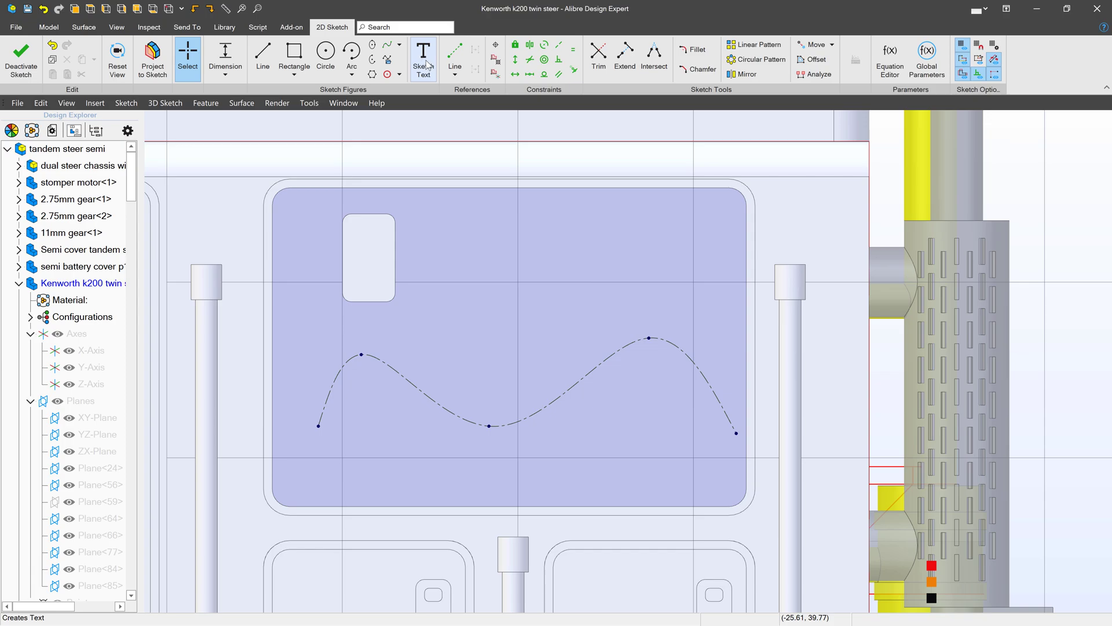
Create sketch text 'GROOVY TRUCKING COMPANY' at 1 mm and attach it along the spline
{"action": "left_click", "coordinate": [588, 112]}
{"action": "type", "text": "GROOVY TRUCKING COMPANY"}
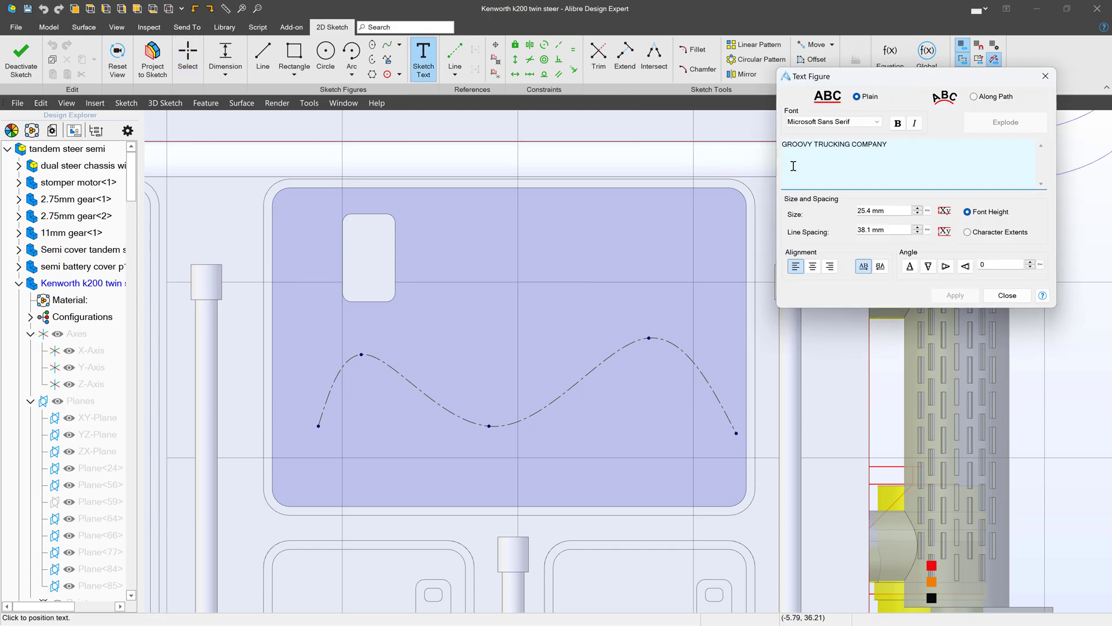
{"action": "double_click", "coordinate": [890, 210]}
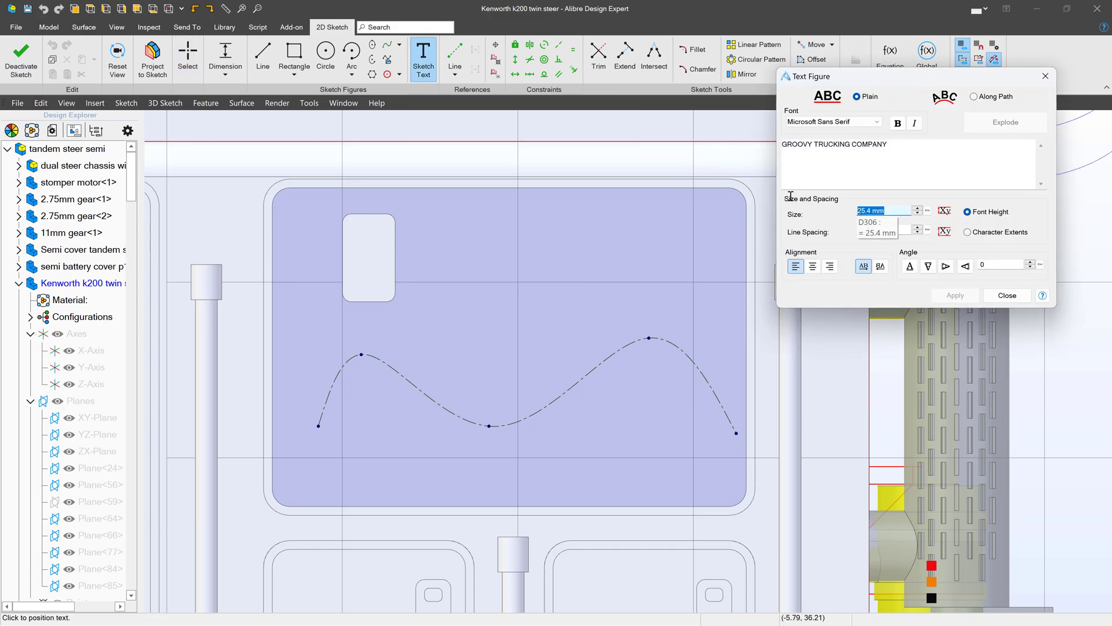
{"action": "type", "text": "1"}
{"action": "left_click", "coordinate": [900, 230]}
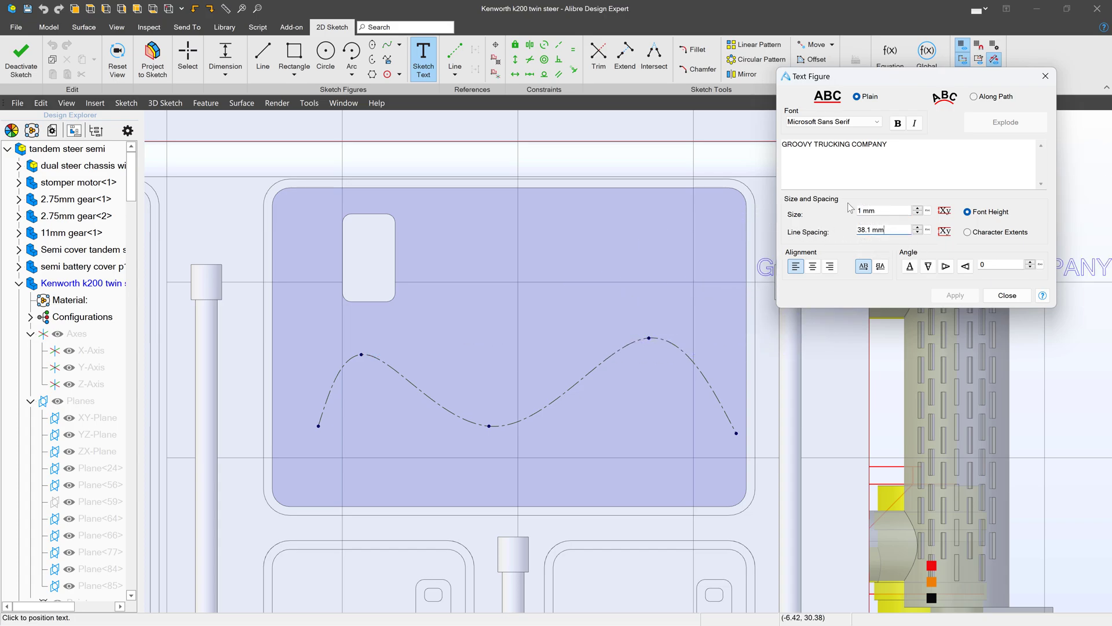
{"action": "left_click", "coordinate": [974, 97]}
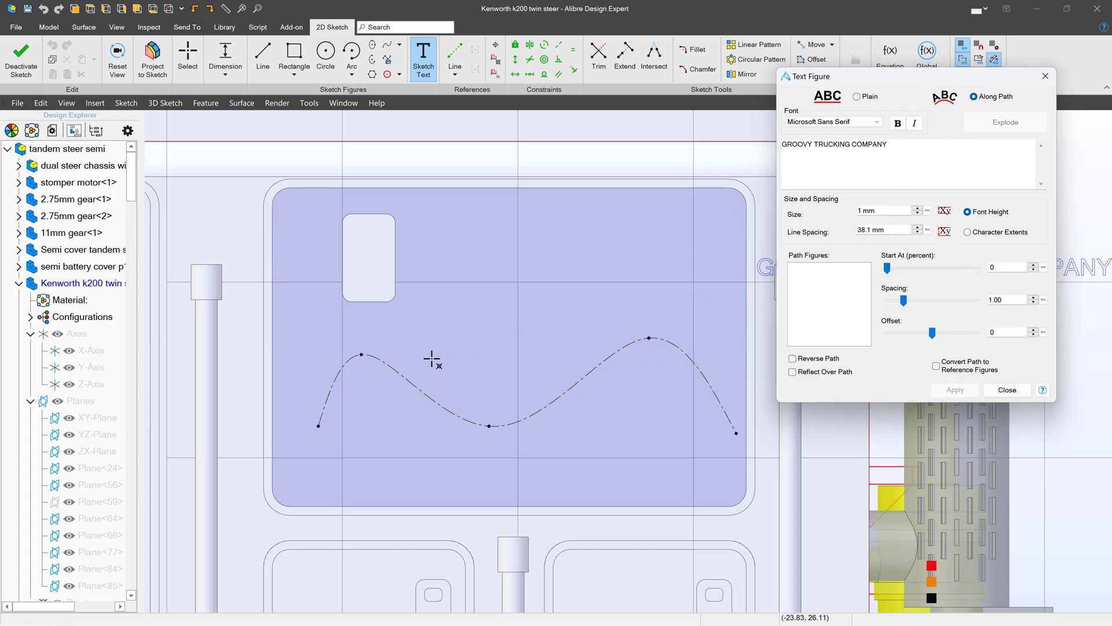
{"action": "left_click", "coordinate": [405, 375]}
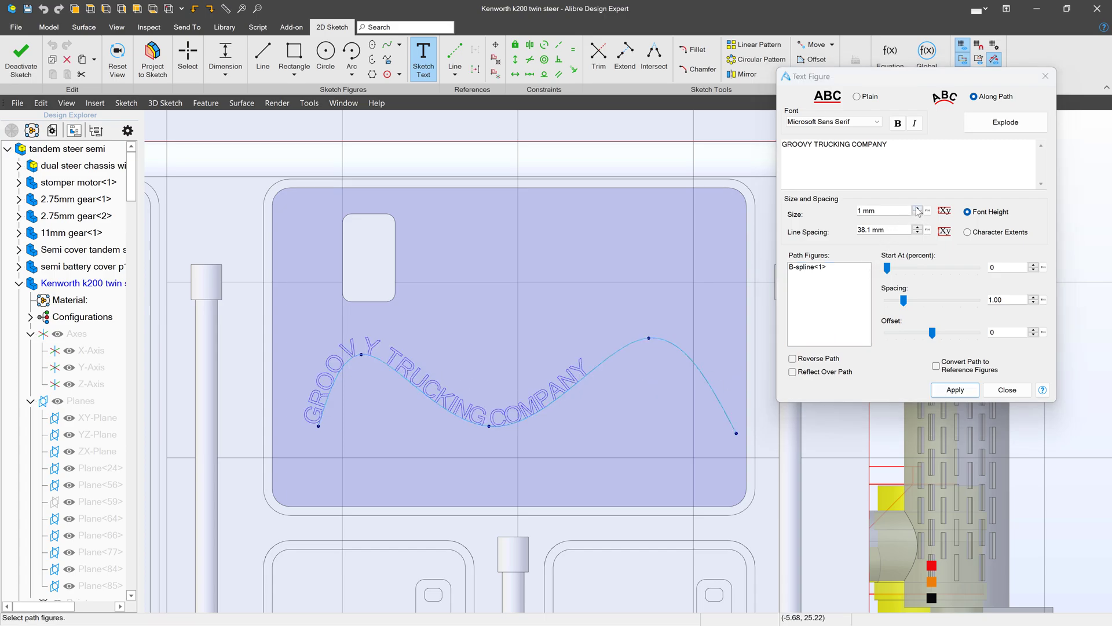
Set the spline text to 1.5 mm with adjusted spacing and offset -.50, then apply it
{"action": "left_click", "coordinate": [917, 209]}
{"action": "left_click", "coordinate": [917, 210]}
{"action": "left_click", "coordinate": [918, 209]}
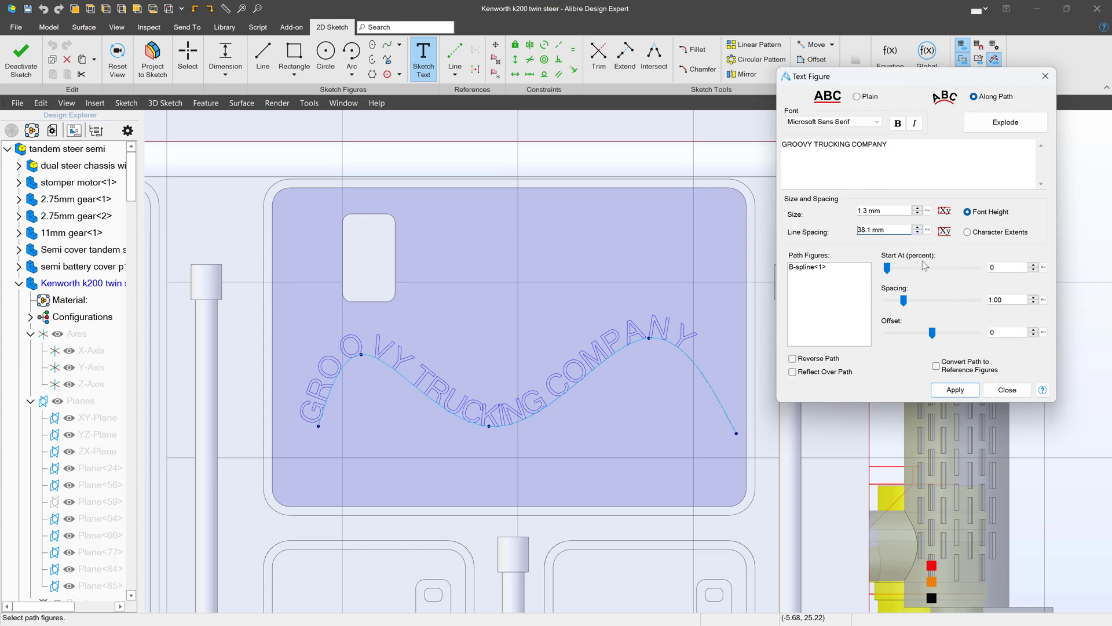
{"action": "left_click_drag", "start_coordinate": [904, 299], "coordinate": [903, 299]}
{"action": "left_click", "coordinate": [917, 210]}
{"action": "left_click", "coordinate": [918, 210]}
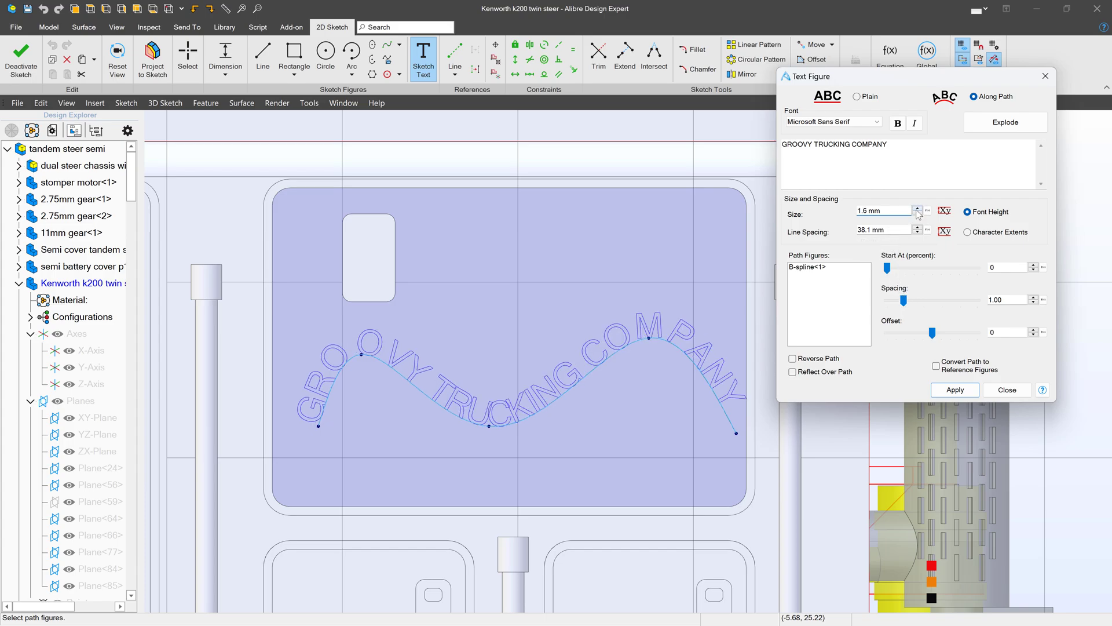
{"action": "left_click", "coordinate": [918, 210]}
{"action": "left_click", "coordinate": [918, 210]}
{"action": "left_click", "coordinate": [917, 213]}
{"action": "left_click", "coordinate": [918, 213]}
{"action": "left_click_drag", "start_coordinate": [932, 333], "coordinate": [927, 332]}
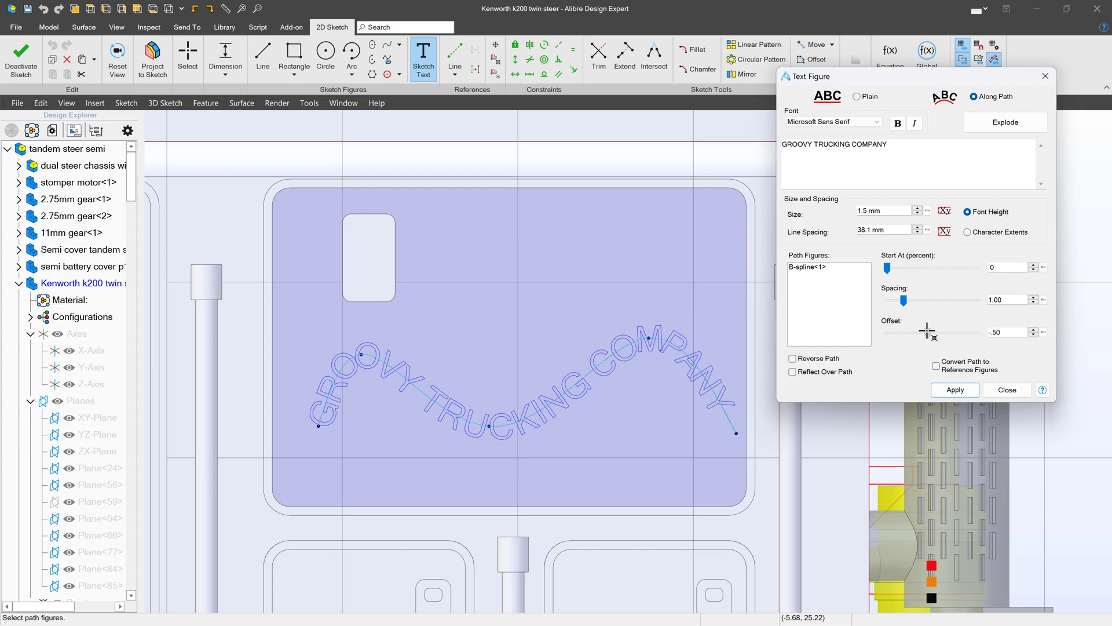
{"action": "left_click_drag", "start_coordinate": [927, 330], "coordinate": [926, 329]}
{"action": "left_click", "coordinate": [958, 390]}
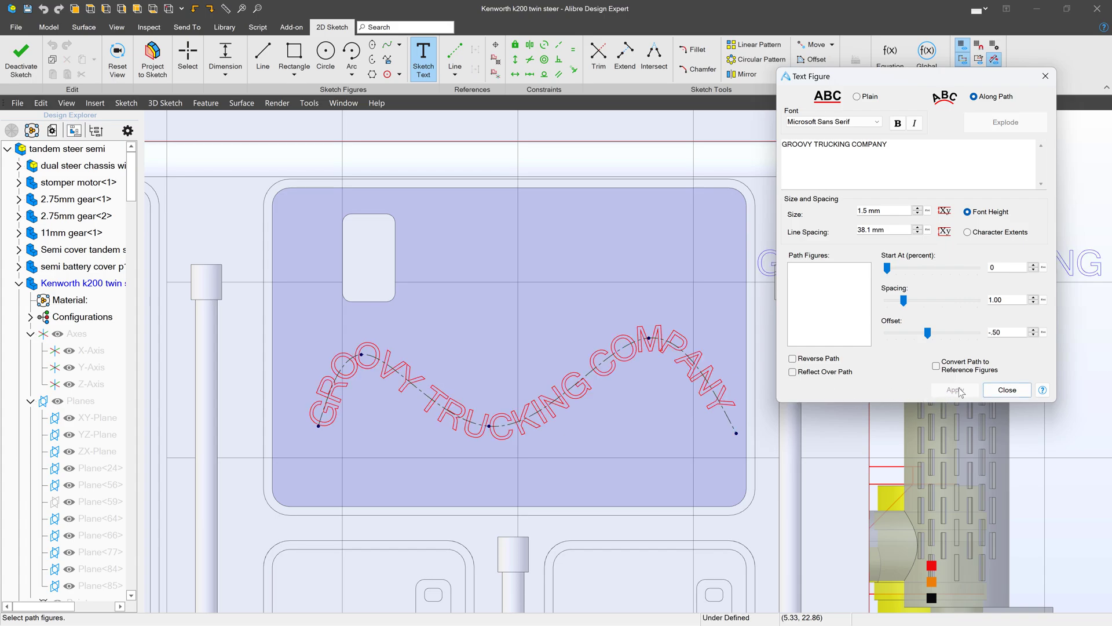
{"action": "left_click", "coordinate": [1008, 390]}
Exit the door sketch and extrude its text as a raised boss
{"action": "left_click", "coordinate": [23, 64]}
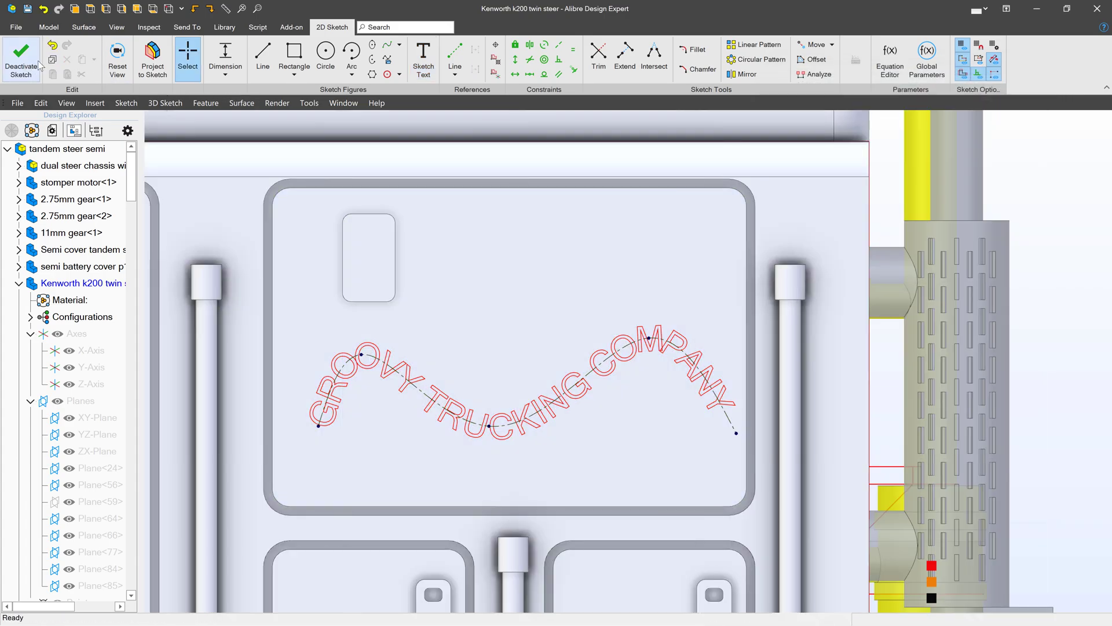
{"action": "left_click", "coordinate": [114, 57]}
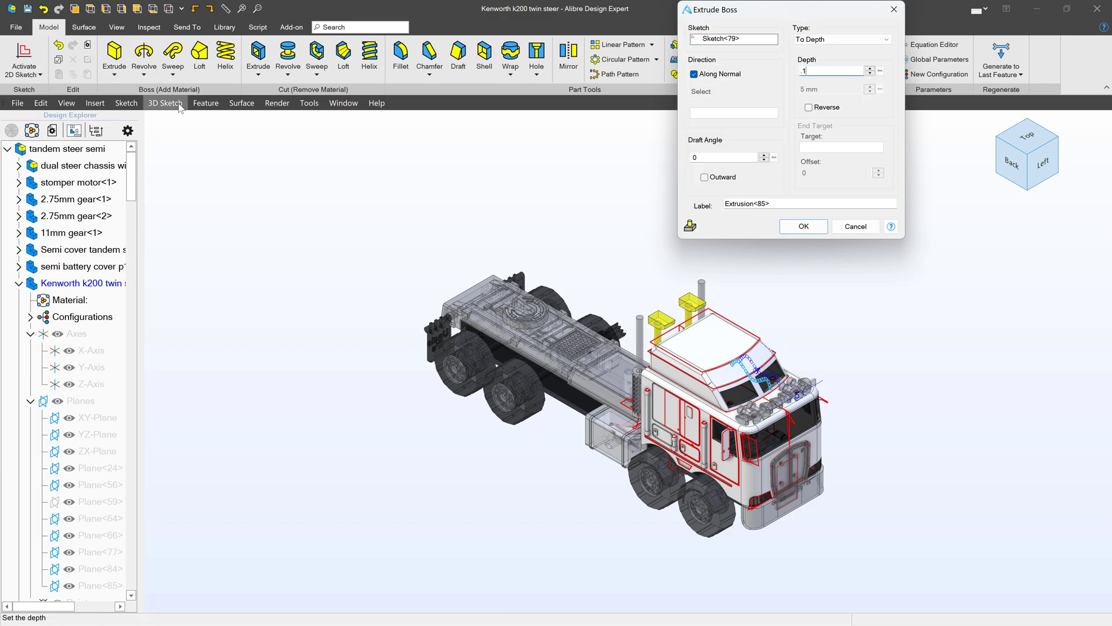
{"action": "key", "text": "Return"}
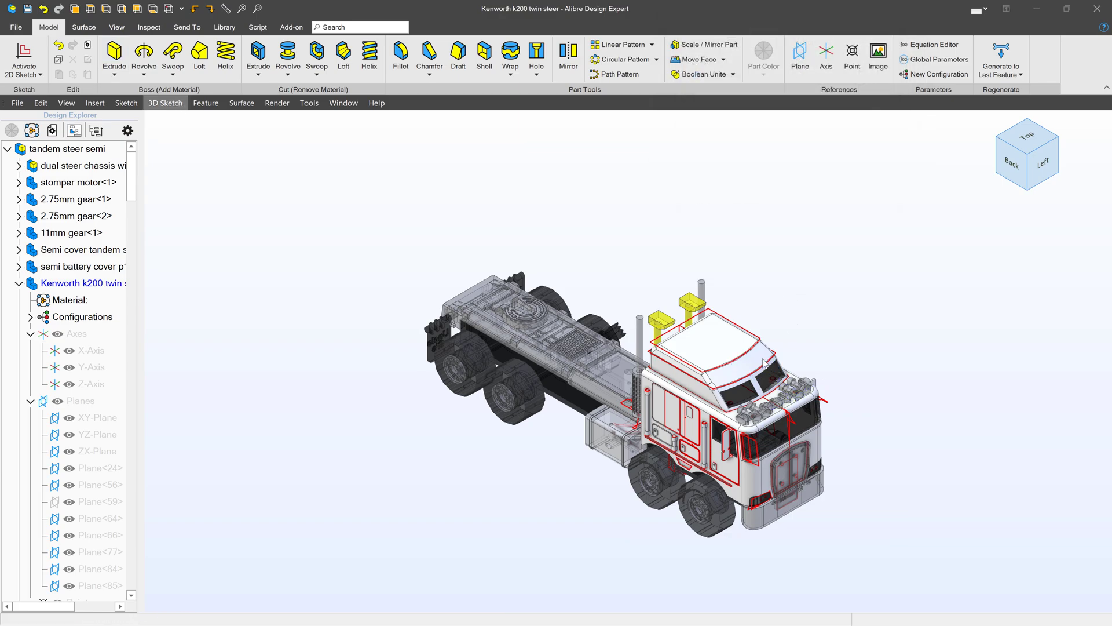
Orbit and zoom toward the front of the truck to inspect the lettering
{"action": "middle_click_drag", "start_coordinate": [779, 365], "coordinate": [718, 322]}
{"action": "scroll", "coordinate": [811, 376], "scroll_direction": "up", "scroll_amount": 8}
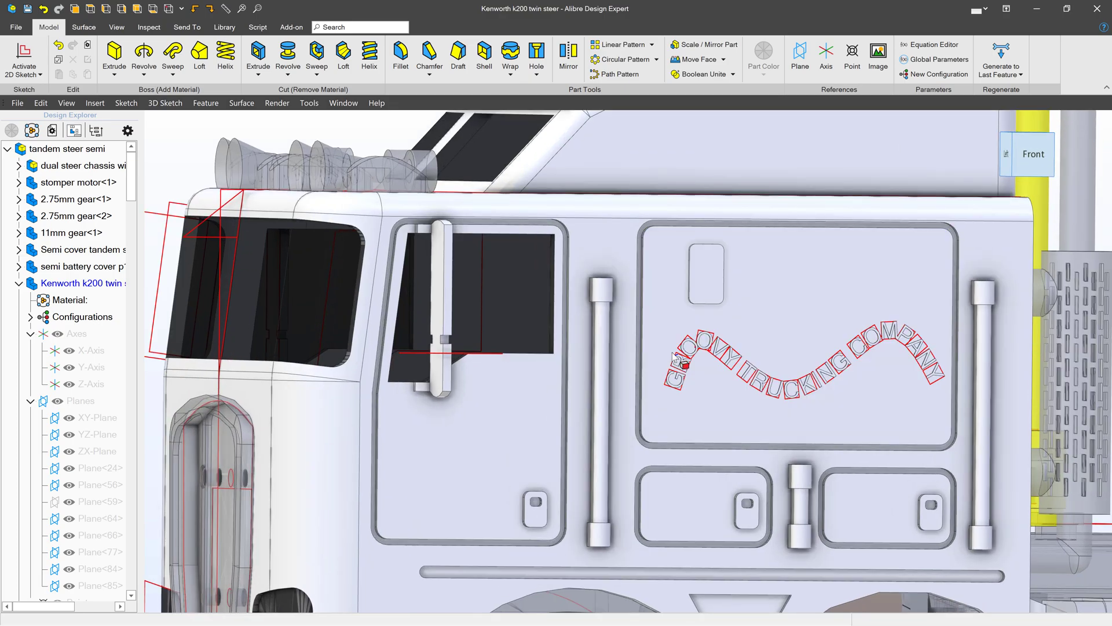
{"action": "scroll", "coordinate": [851, 369], "scroll_direction": "down", "scroll_amount": 5}
{"action": "scroll", "coordinate": [693, 228], "scroll_direction": "up", "scroll_amount": 10}
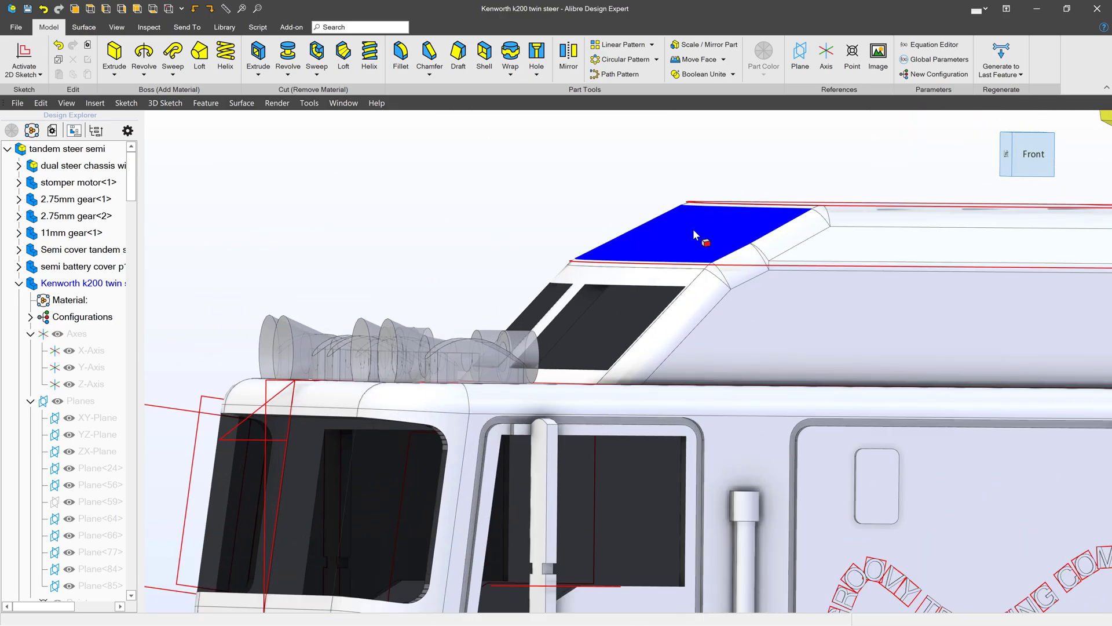
Finish a three-point arc across the curved cab roof face
{"action": "left_click", "coordinate": [679, 241]}
{"action": "mouse_move", "coordinate": [679, 242]}
{"action": "middle_mouse_down"}
{"action": "mouse_move", "coordinate": [705, 241]}
{"action": "mouse_move", "coordinate": [689, 248]}
{"action": "middle_mouse_up"}
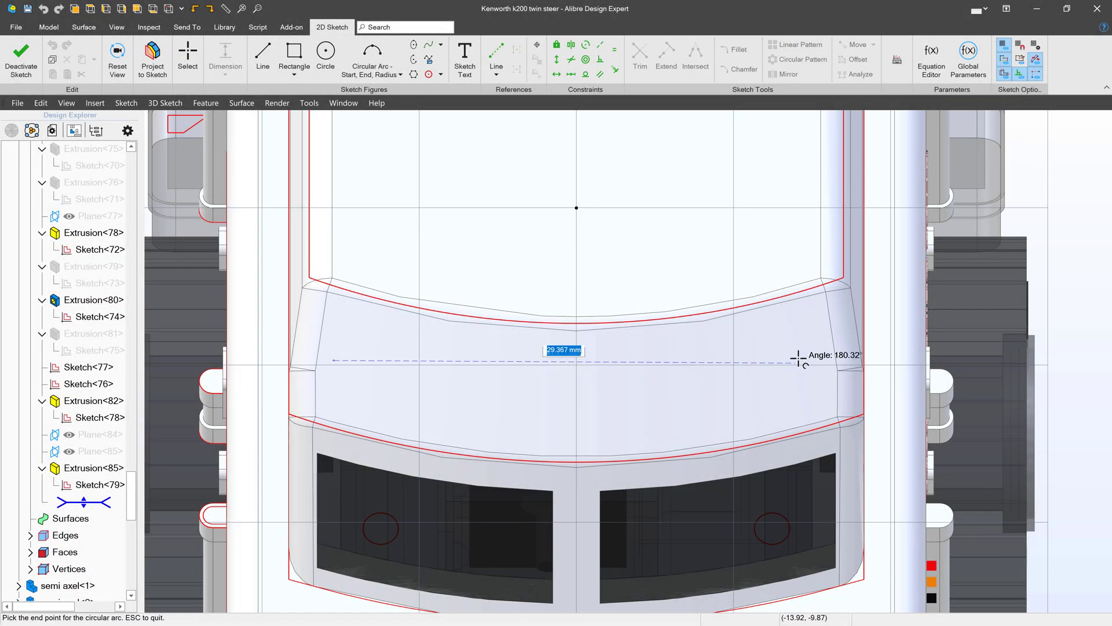
{"action": "left_click", "coordinate": [827, 358]}
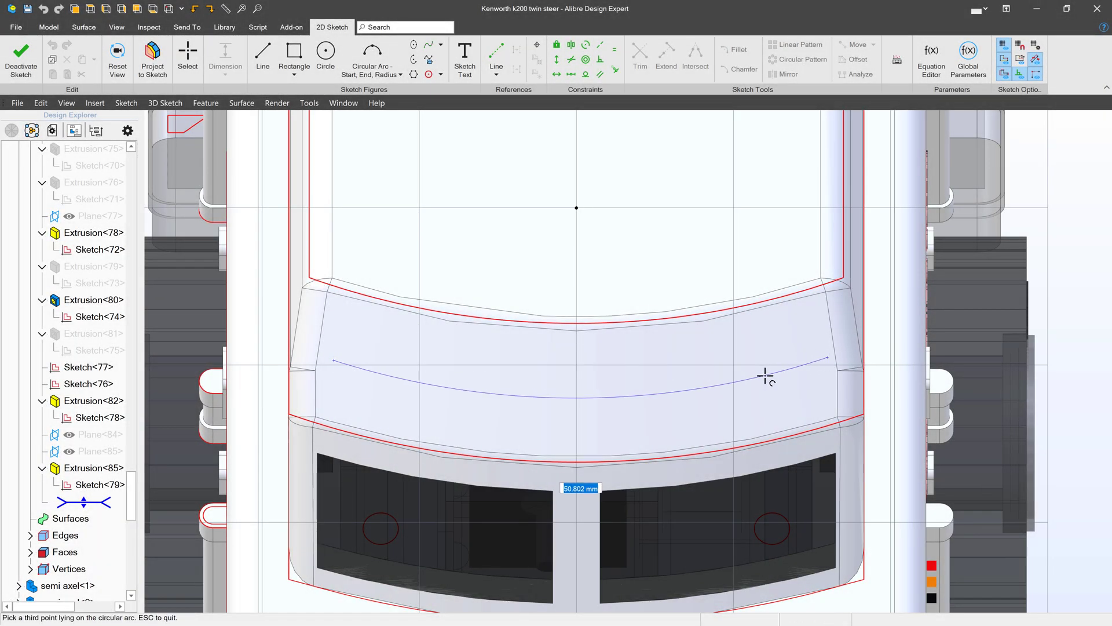
{"action": "left_click", "coordinate": [777, 373]}
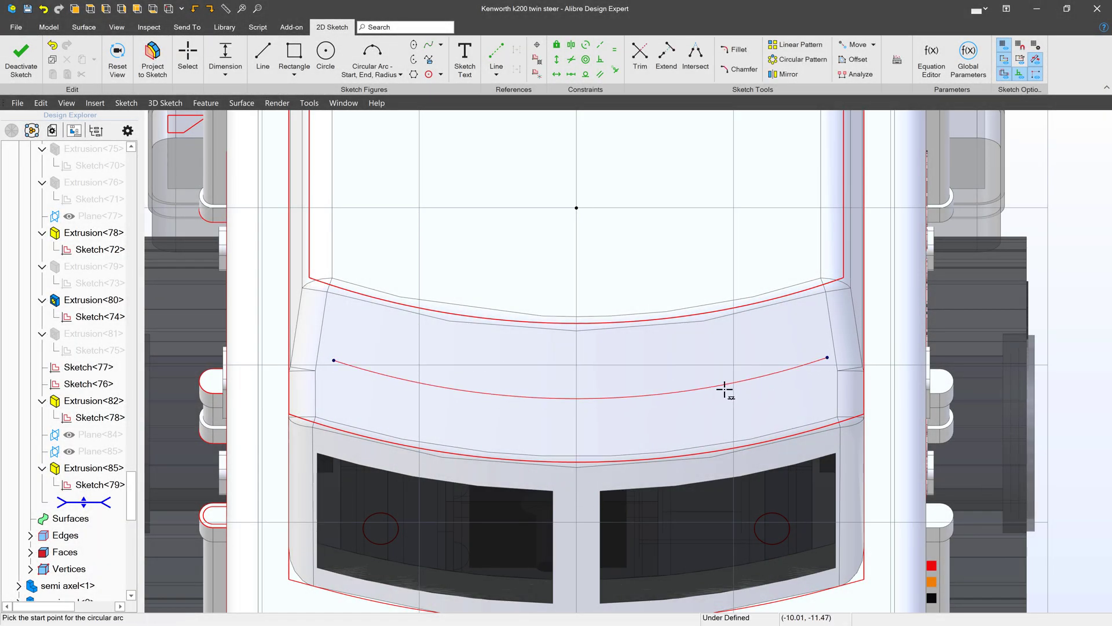
Convert the roof arc to a reference figure and begin a new sketch text
{"action": "right_click", "coordinate": [707, 389]}
{"action": "left_click", "coordinate": [713, 332]}
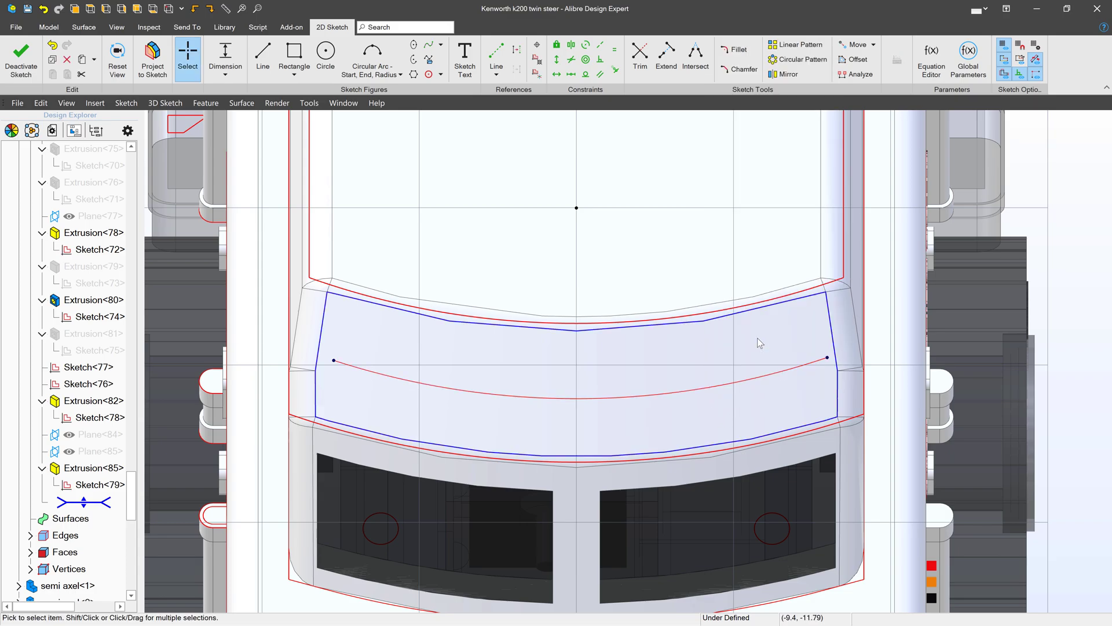
{"action": "left_click", "coordinate": [465, 57]}
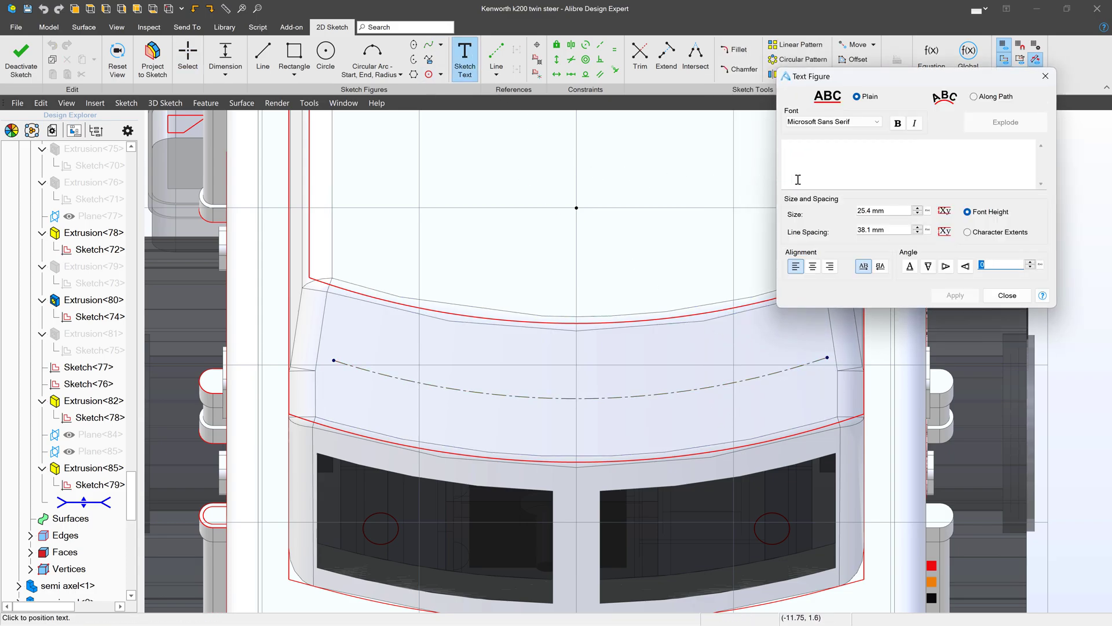
Enter 'KENWORTH' as sketch text with a 5 mm size
{"action": "left_click", "coordinate": [827, 165]}
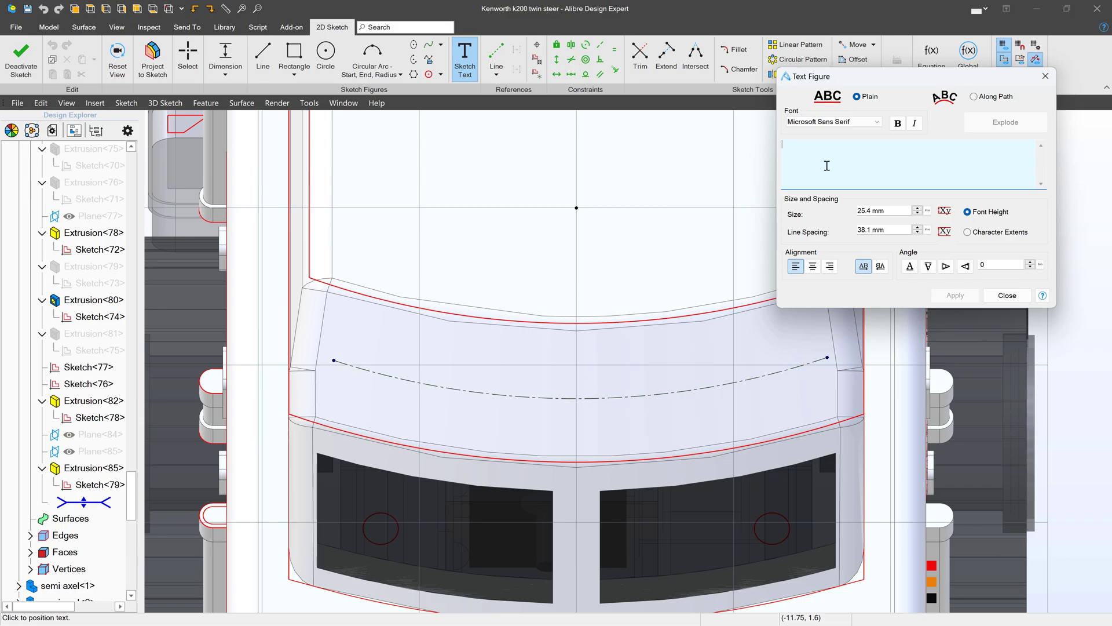
{"action": "type", "text": "KENWORTH"}
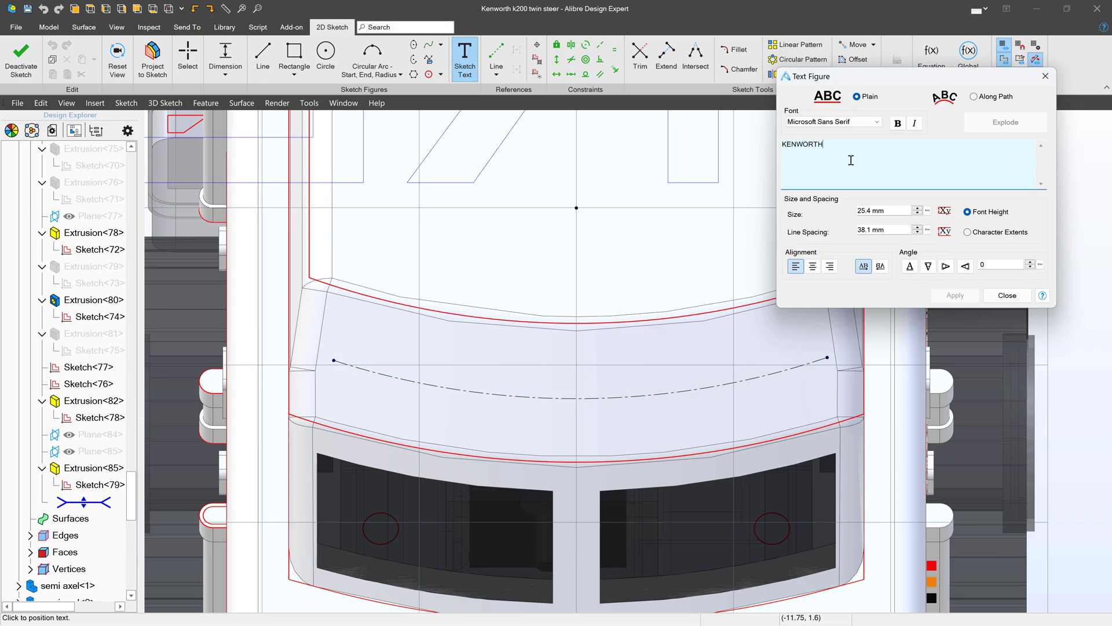
{"action": "left_click", "coordinate": [869, 211]}
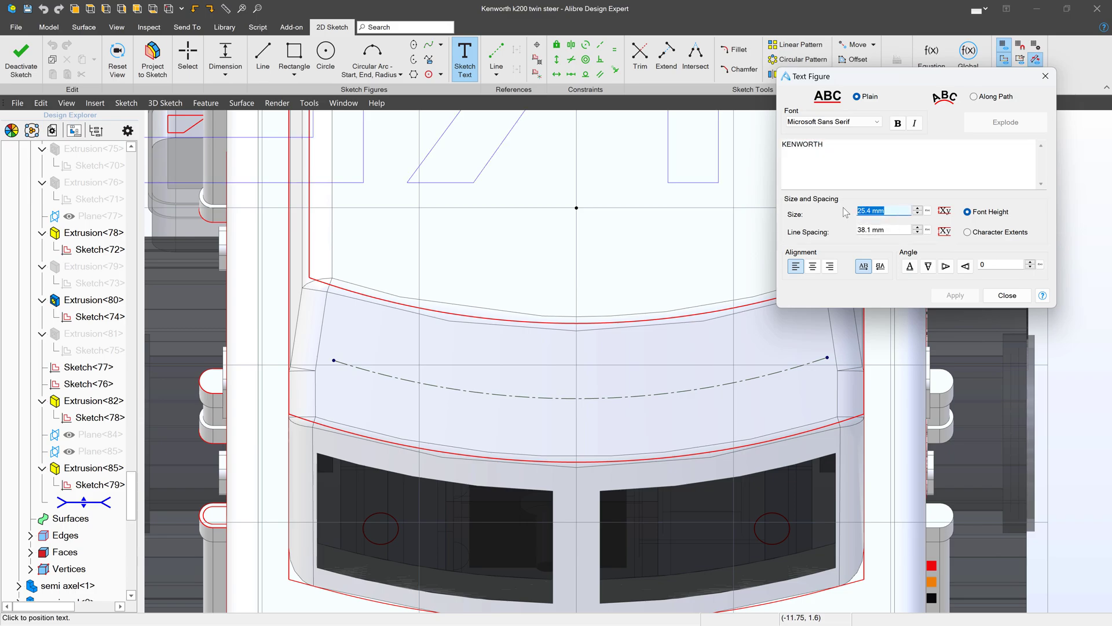
{"action": "type", "text": "5"}
{"action": "left_click", "coordinate": [877, 229]}
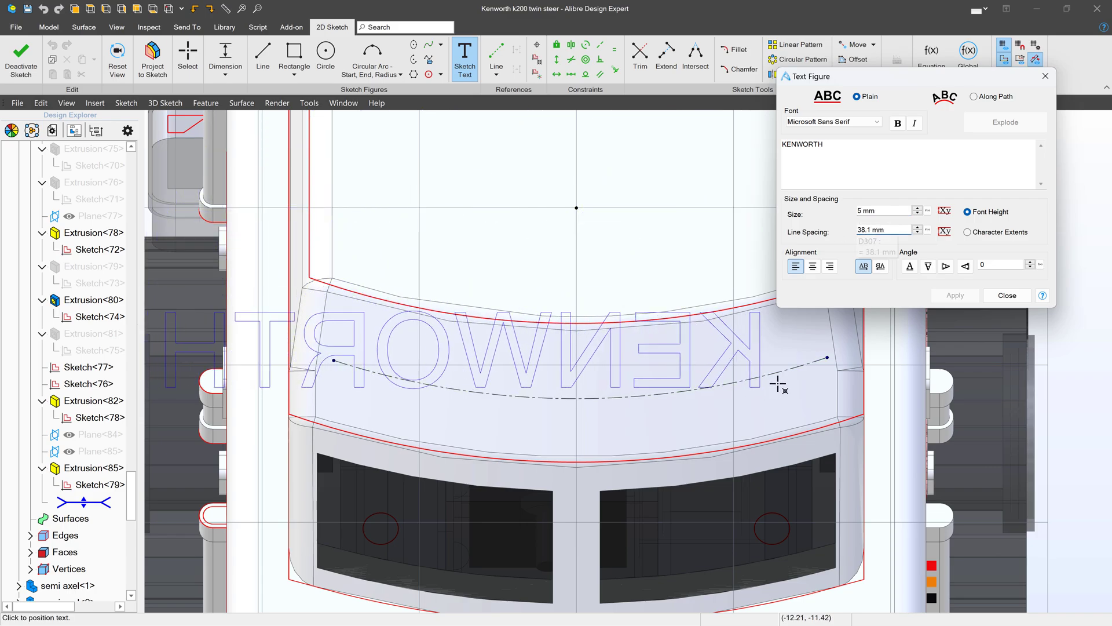
Run the text along the roof arc with Reflect Over Path so it sits above
{"action": "left_click", "coordinate": [974, 98]}
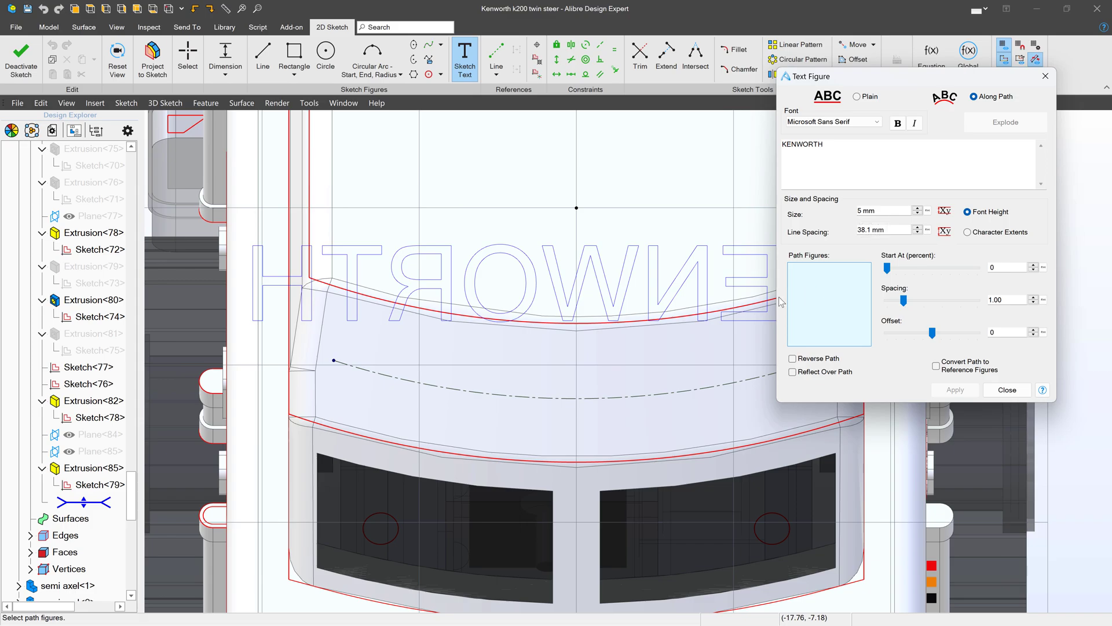
{"action": "left_click", "coordinate": [692, 389]}
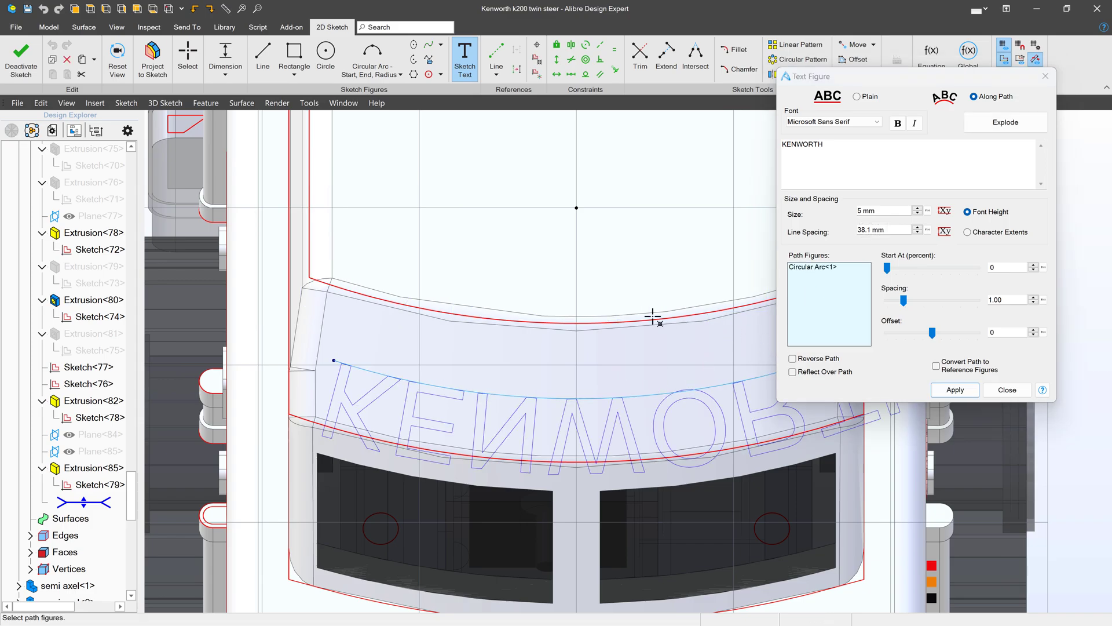
{"action": "scroll", "coordinate": [653, 315], "scroll_direction": "down", "scroll_amount": 2}
{"action": "scroll", "coordinate": [637, 299], "scroll_direction": "up", "scroll_amount": 2}
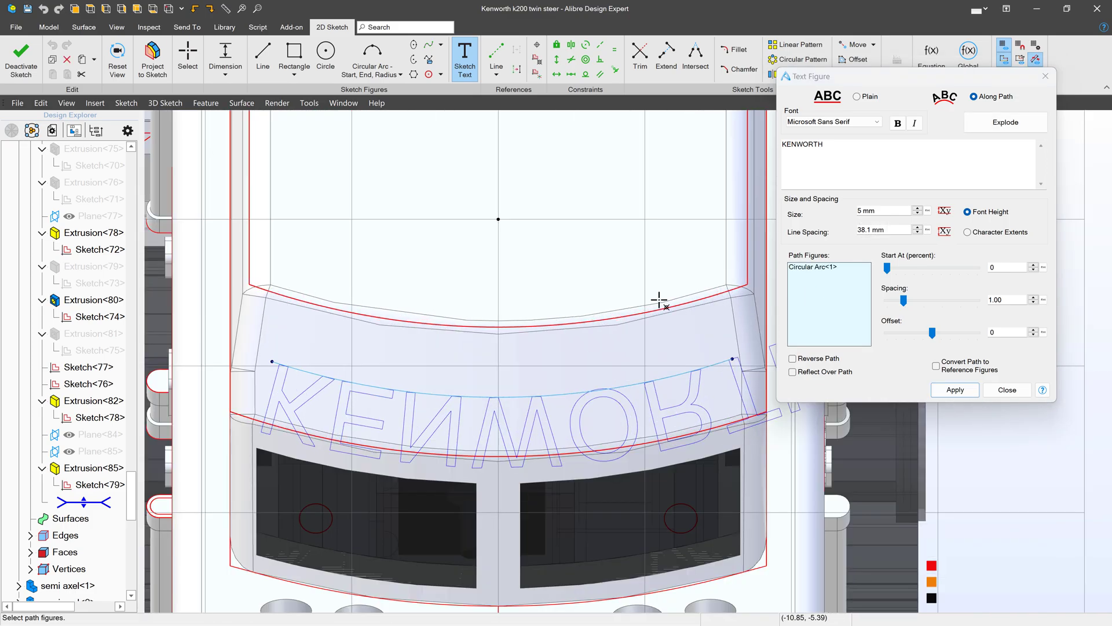
{"action": "left_click", "coordinate": [793, 373]}
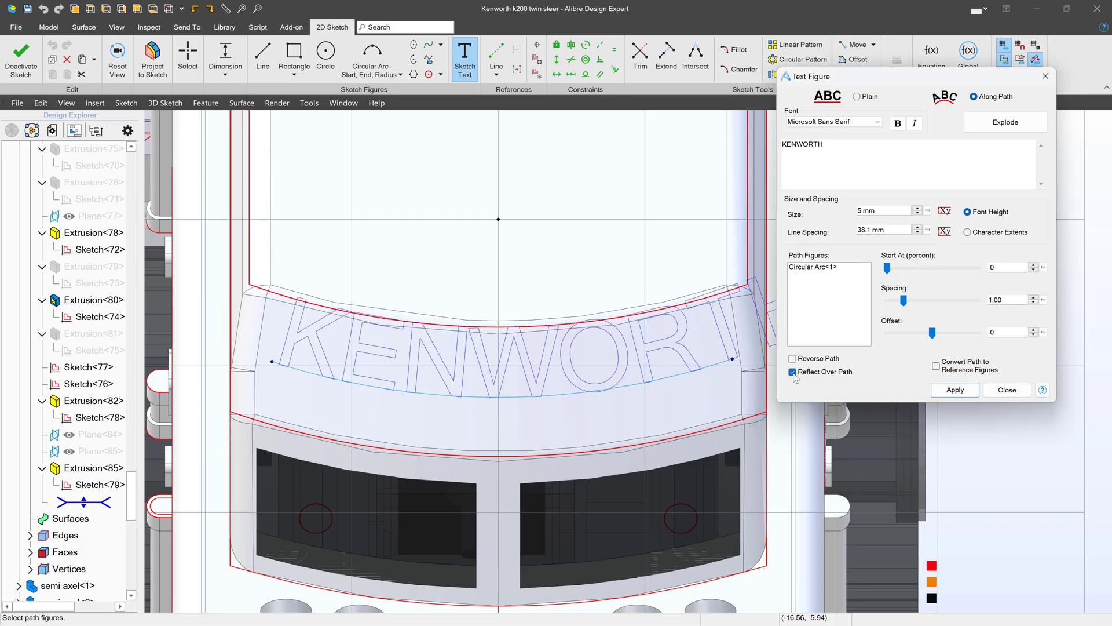
Reduce the text size to 4.1 mm, offset it -0.50, and apply
{"action": "left_click", "coordinate": [918, 214]}
{"action": "left_click", "coordinate": [918, 214]}
{"action": "left_click", "coordinate": [918, 214]}
{"action": "left_click", "coordinate": [918, 214]}
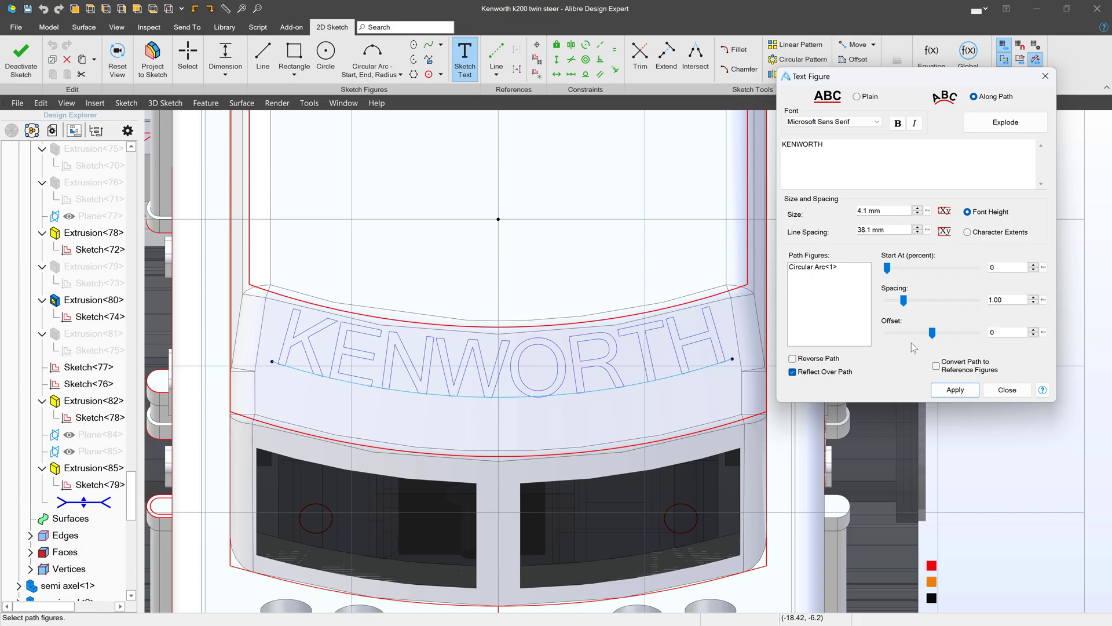
{"action": "left_click_drag", "start_coordinate": [932, 333], "coordinate": [927, 331]}
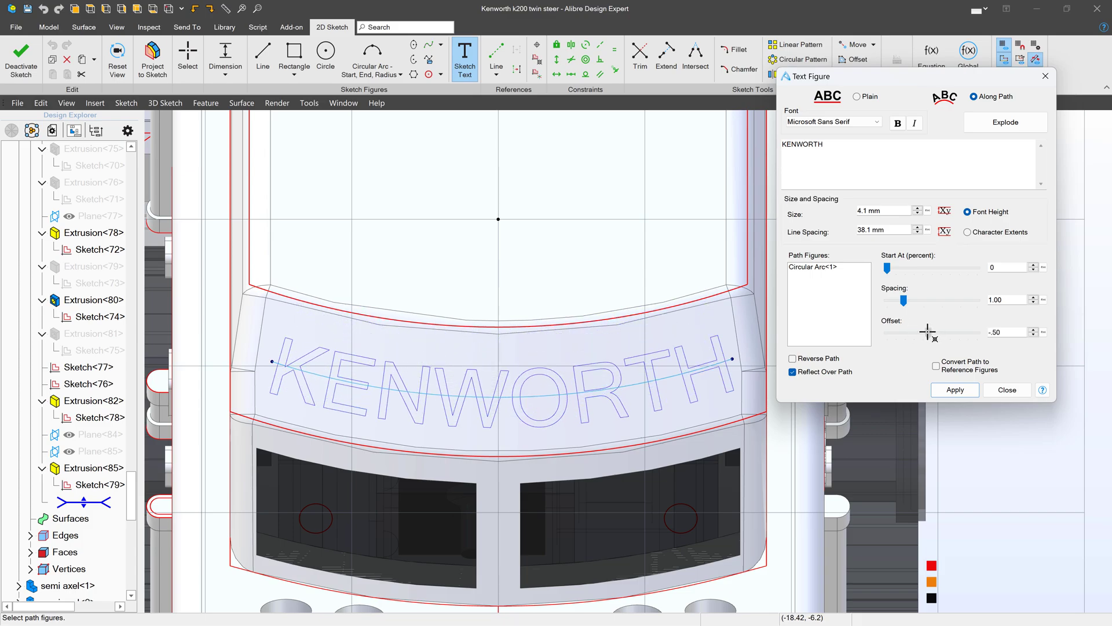
{"action": "left_click", "coordinate": [956, 392]}
Close the text dialog and wrap KENWORTH 0.1 mm deep onto the curved roof face as Wrap<86>
{"action": "left_click", "coordinate": [1007, 391]}
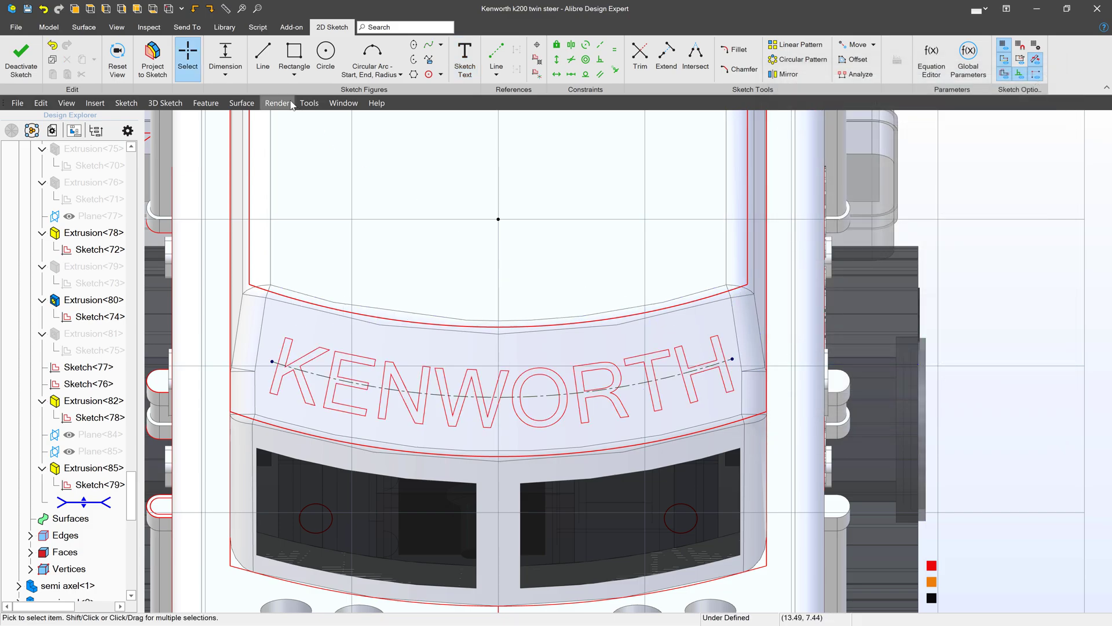
{"action": "left_click", "coordinate": [49, 27]}
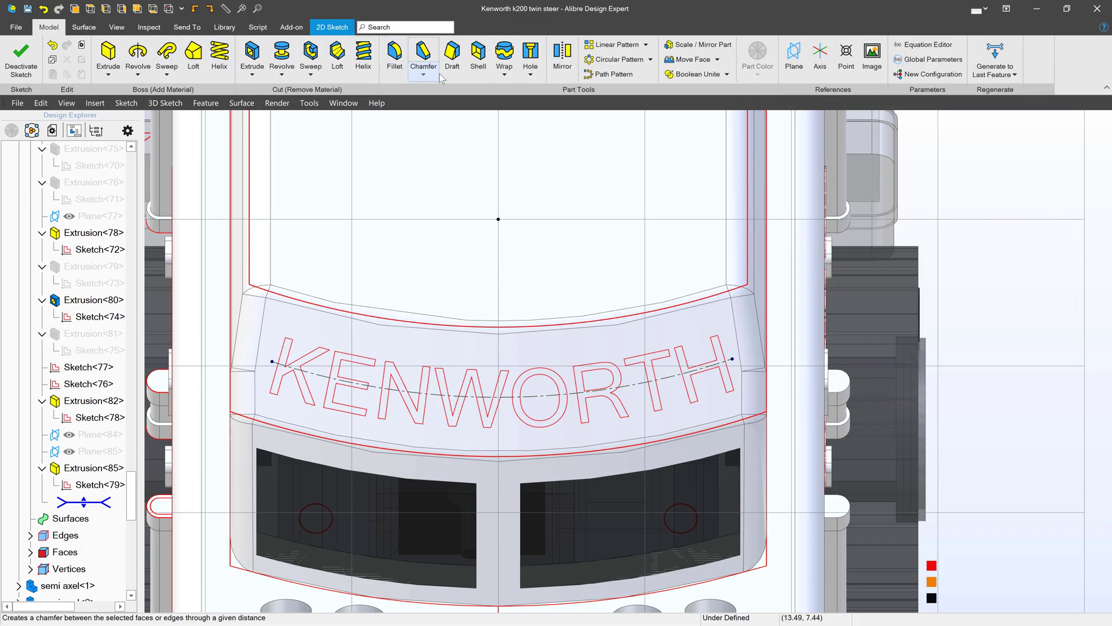
{"action": "left_click", "coordinate": [504, 56]}
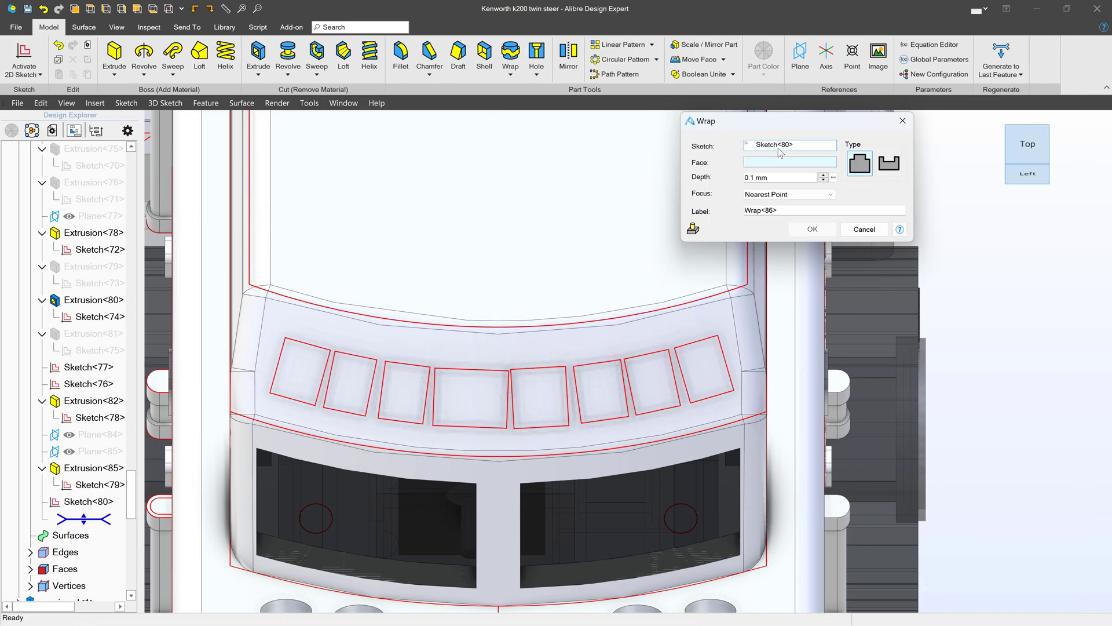
{"action": "left_click", "coordinate": [650, 332]}
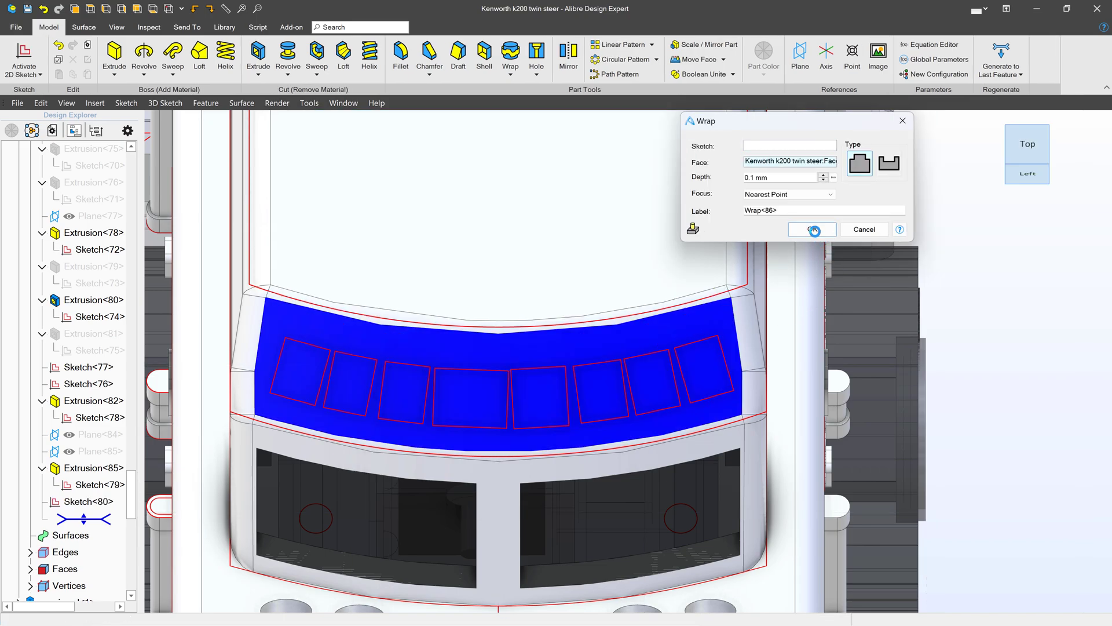
{"action": "left_click", "coordinate": [814, 230]}
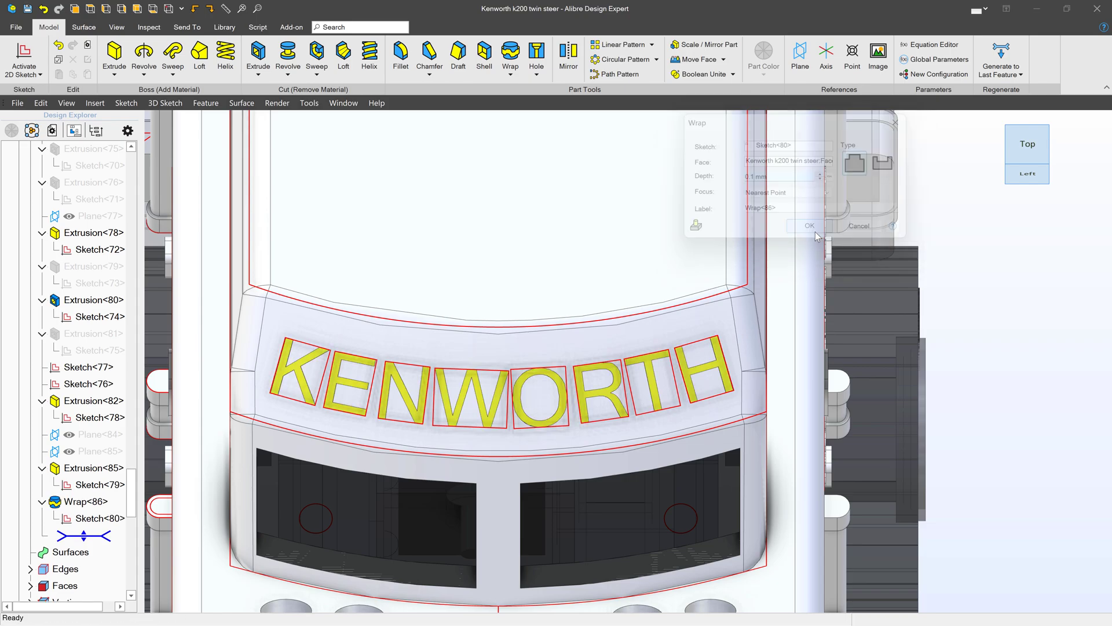
Zoom out and orbit to a front-left perspective to inspect the wrapped roof lettering
{"action": "scroll", "coordinate": [606, 225], "scroll_direction": "down", "scroll_amount": 3}
{"action": "scroll", "coordinate": [745, 318], "scroll_direction": "down", "scroll_amount": 2}
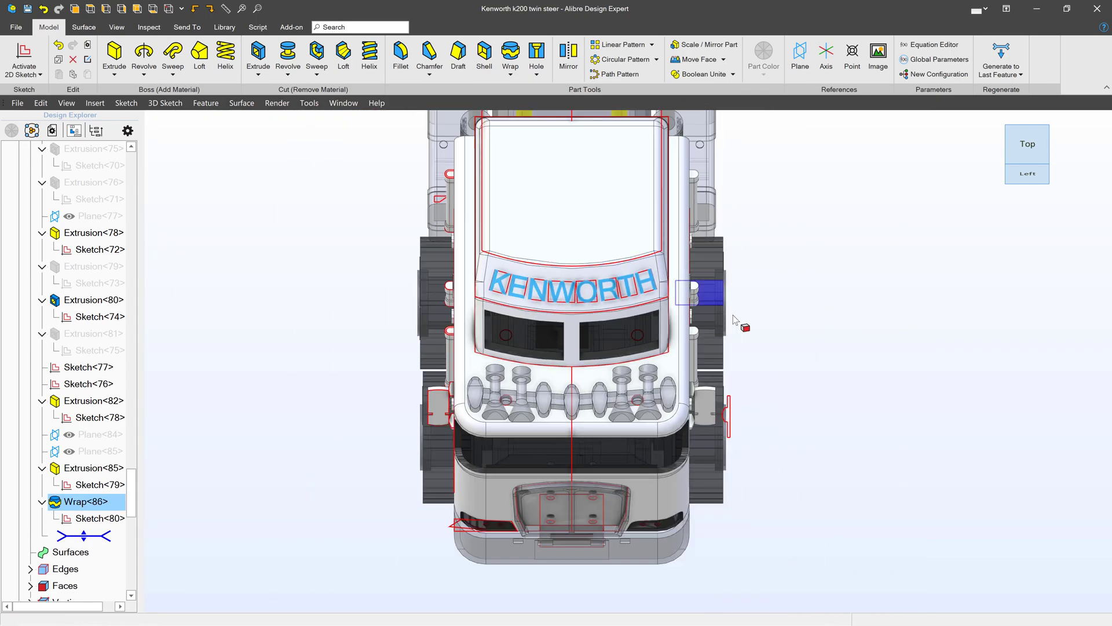
{"action": "middle_click_drag", "start_coordinate": [745, 318], "coordinate": [712, 330]}
{"action": "scroll", "coordinate": [680, 346], "scroll_direction": "up", "scroll_amount": 4}
{"action": "scroll", "coordinate": [681, 346], "scroll_direction": "down", "scroll_amount": 2}
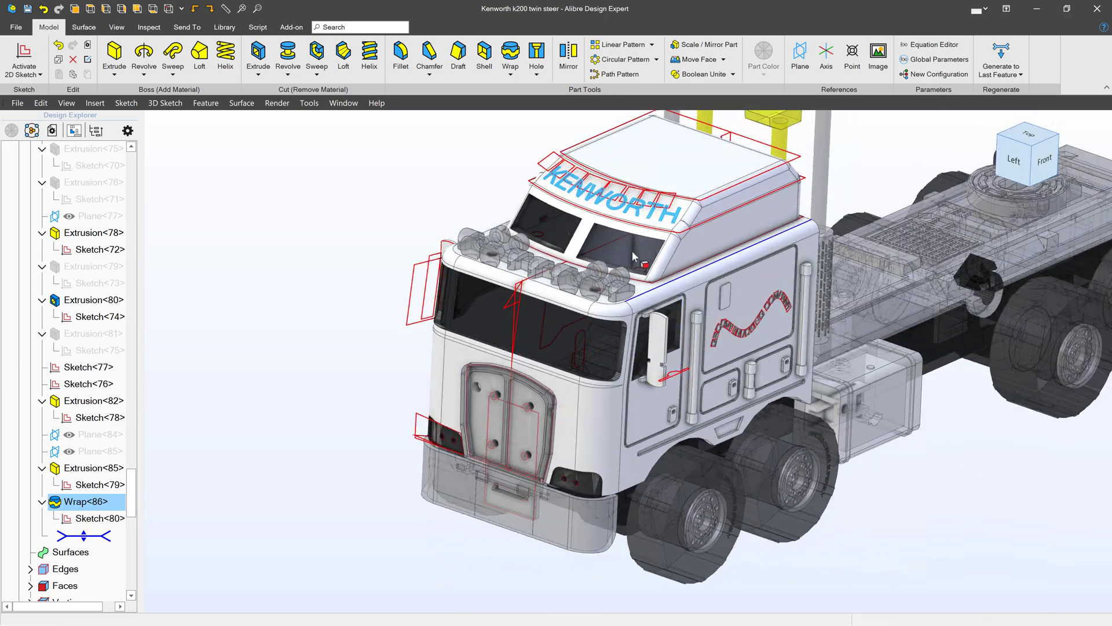
{"action": "scroll", "coordinate": [608, 220], "scroll_direction": "up", "scroll_amount": 5}
{"action": "scroll", "coordinate": [445, 222], "scroll_direction": "down", "scroll_amount": 2}
{"action": "scroll", "coordinate": [445, 222], "scroll_direction": "down", "scroll_amount": 4}
{"action": "left_click", "coordinate": [410, 219]}
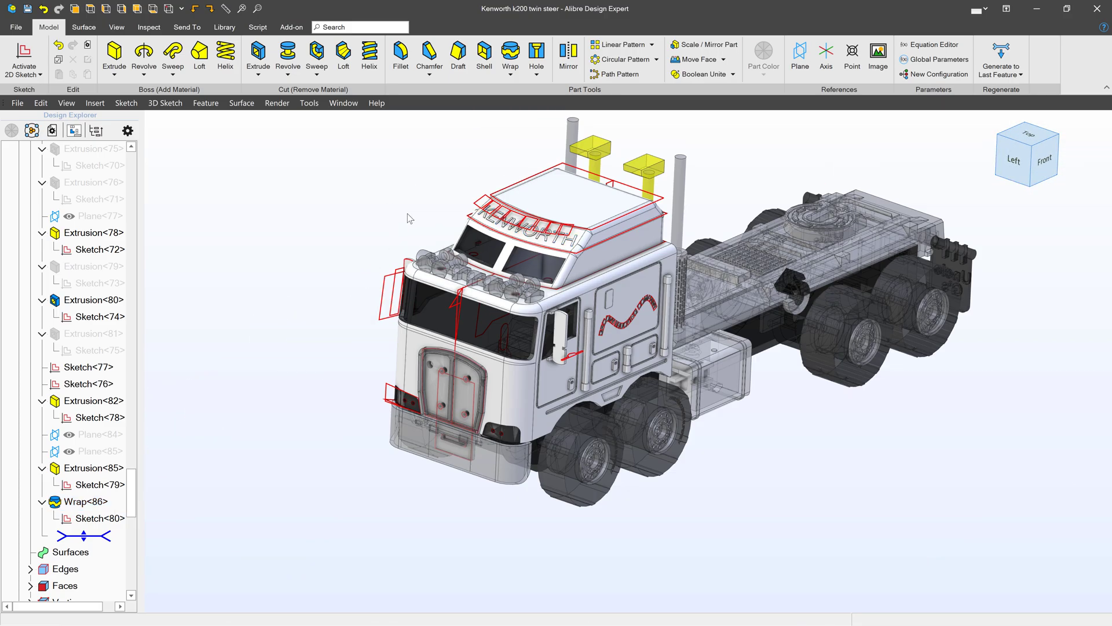
{"action": "middle_click_drag", "start_coordinate": [550, 370], "coordinate": [571, 316]}
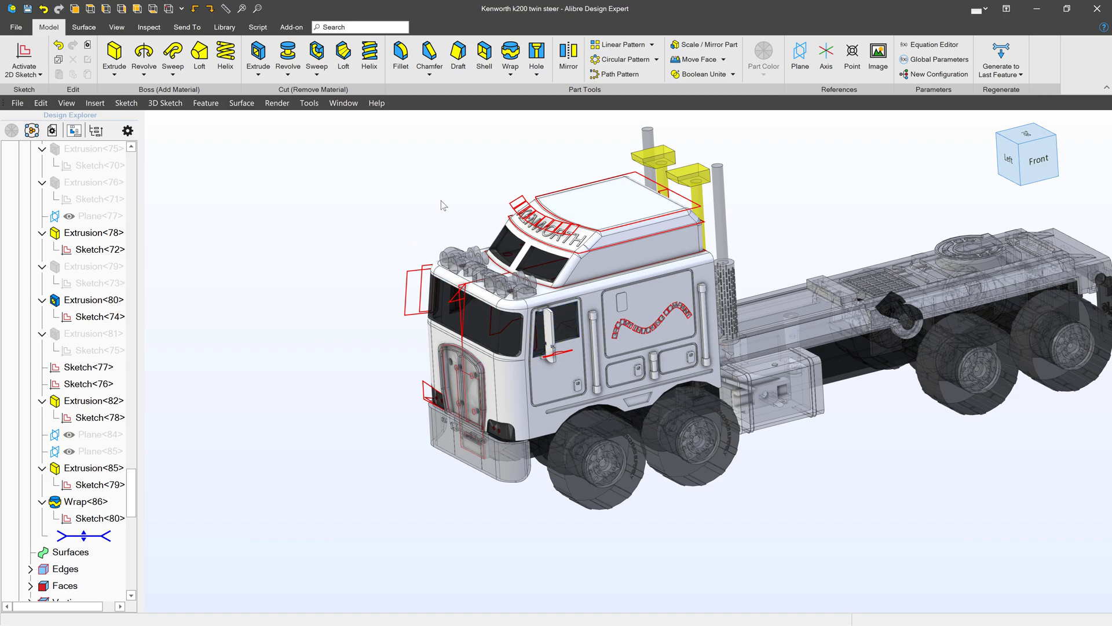
{"action": "middle_click_drag", "start_coordinate": [443, 204], "coordinate": [445, 206]}
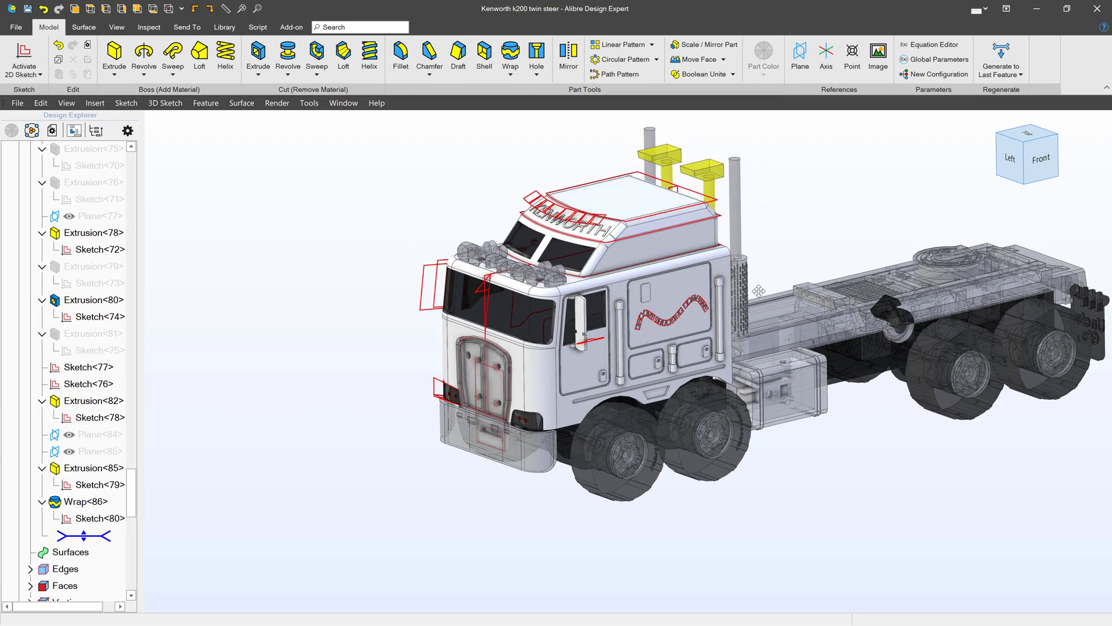